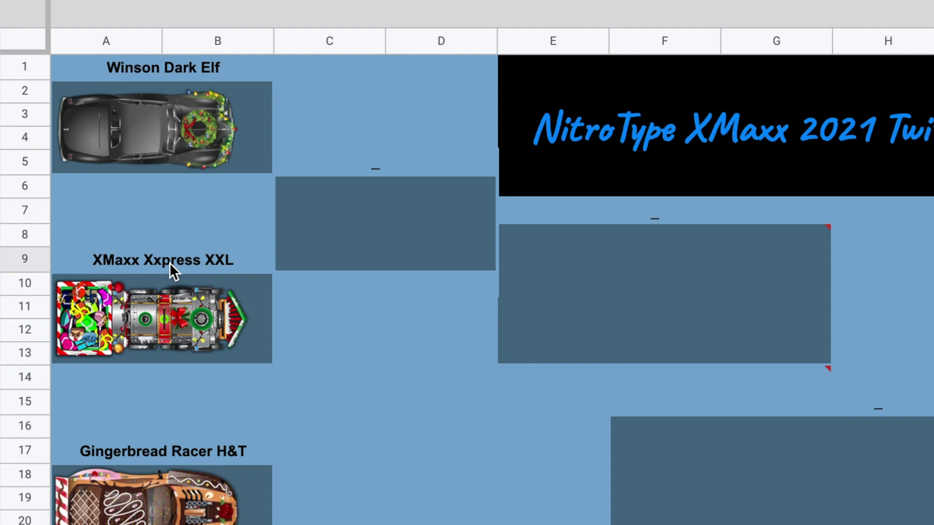
Look over the spreadsheet and open the Information sheet
{"action": "left_click", "coordinate": [190, 100]}
{"action": "left_click", "coordinate": [175, 290]}
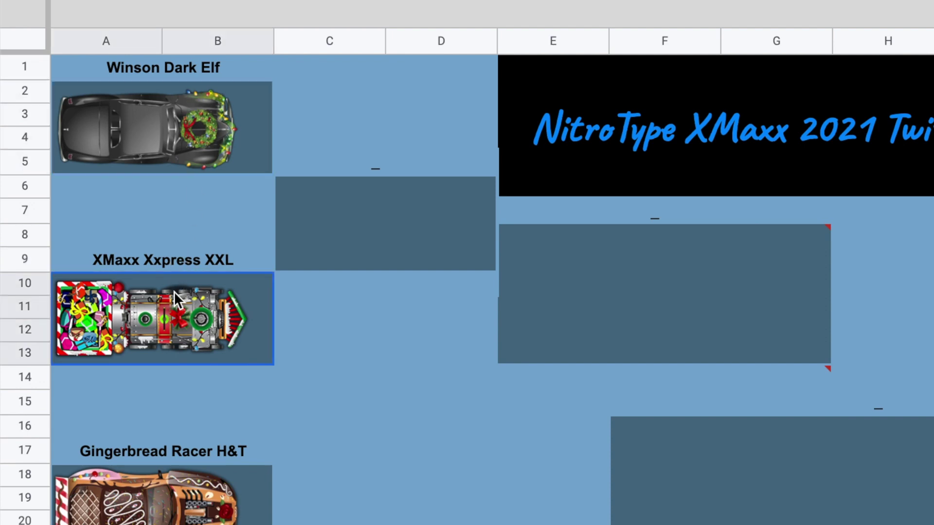
{"action": "scroll", "coordinate": [173, 389], "scroll_direction": "down", "scroll_amount": 3}
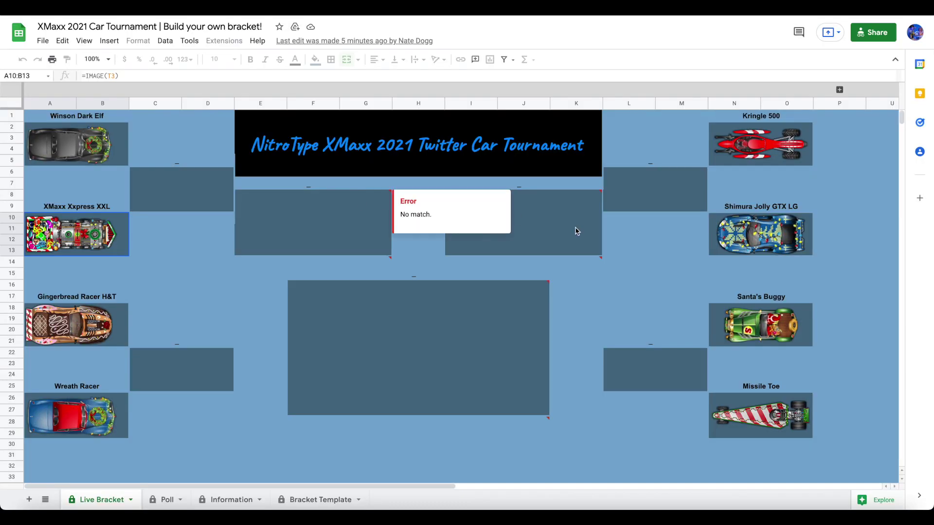
{"action": "left_click", "coordinate": [640, 252]}
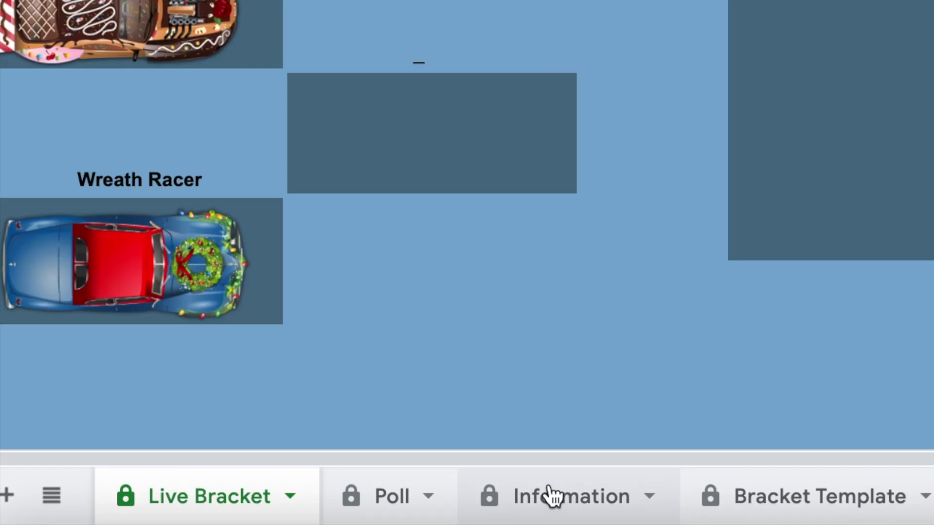
{"action": "left_click", "coordinate": [551, 496]}
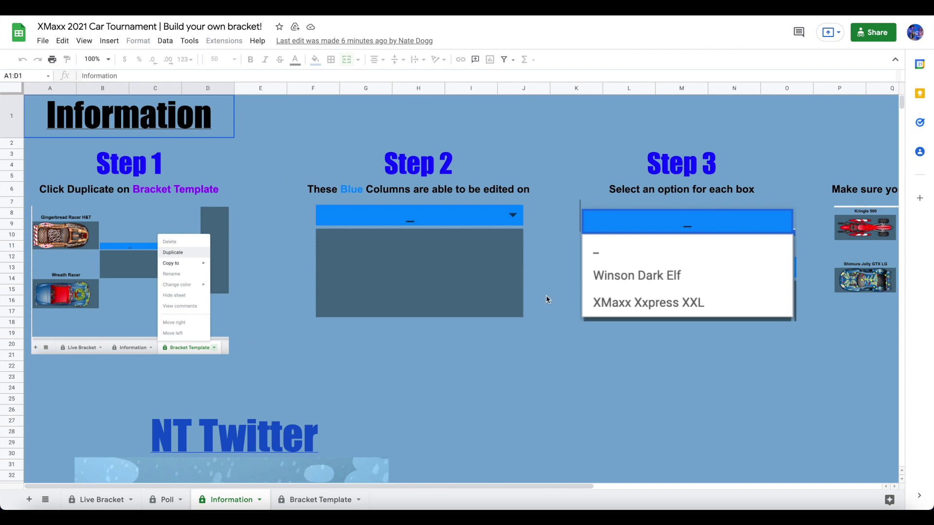
Scroll across the Information sheet's steps, then move to the Bracket Template sheet
{"action": "scroll", "coordinate": [379, 221], "scroll_direction": "right", "scroll_amount": 2}
{"action": "scroll", "coordinate": [379, 222], "scroll_direction": "right", "scroll_amount": 7}
{"action": "scroll", "coordinate": [379, 221], "scroll_direction": "left", "scroll_amount": 9}
{"action": "left_click", "coordinate": [309, 500]}
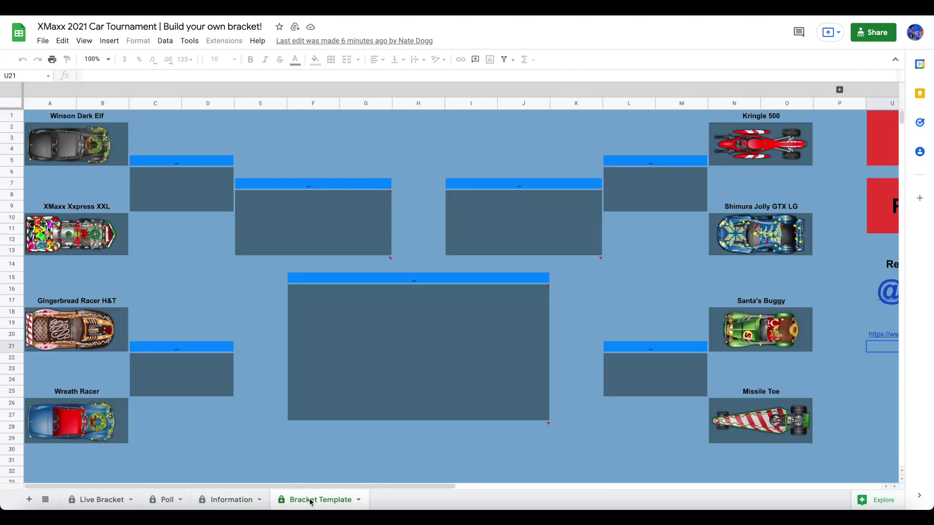
Check the bracket title cell's formula, then duplicate Bracket Template as 'Copy of Bracket Template'
{"action": "scroll", "coordinate": [468, 358], "scroll_direction": "right", "scroll_amount": 2}
{"action": "scroll", "coordinate": [468, 358], "scroll_direction": "right", "scroll_amount": 5}
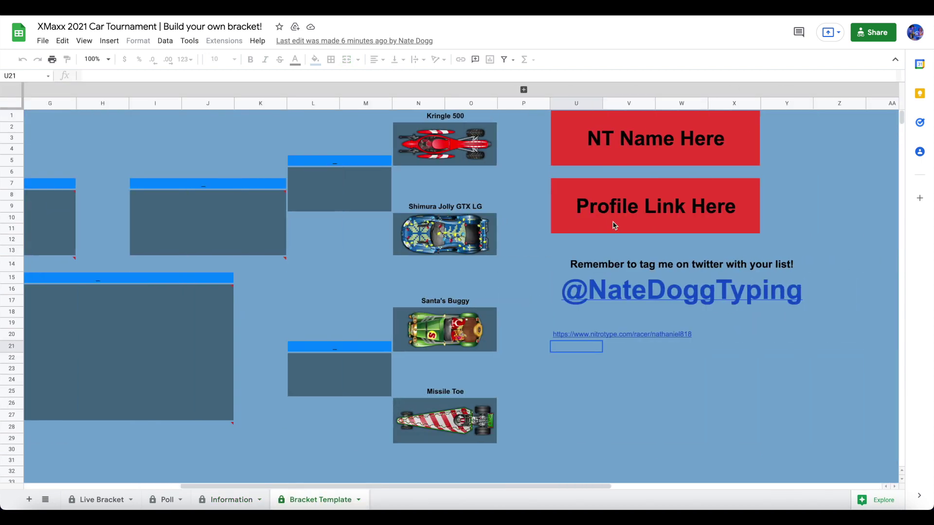
{"action": "scroll", "coordinate": [563, 206], "scroll_direction": "left", "scroll_amount": 7}
{"action": "left_click", "coordinate": [395, 152]}
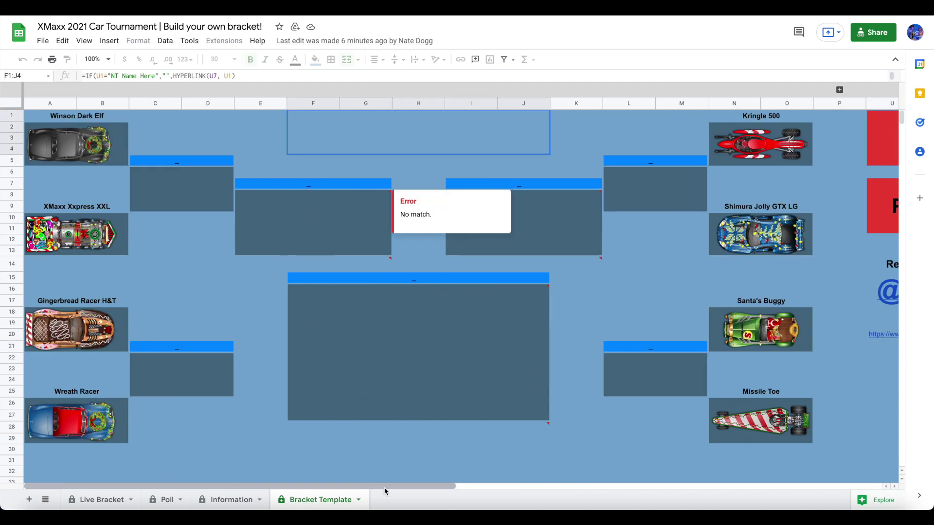
{"action": "left_click", "coordinate": [361, 499]}
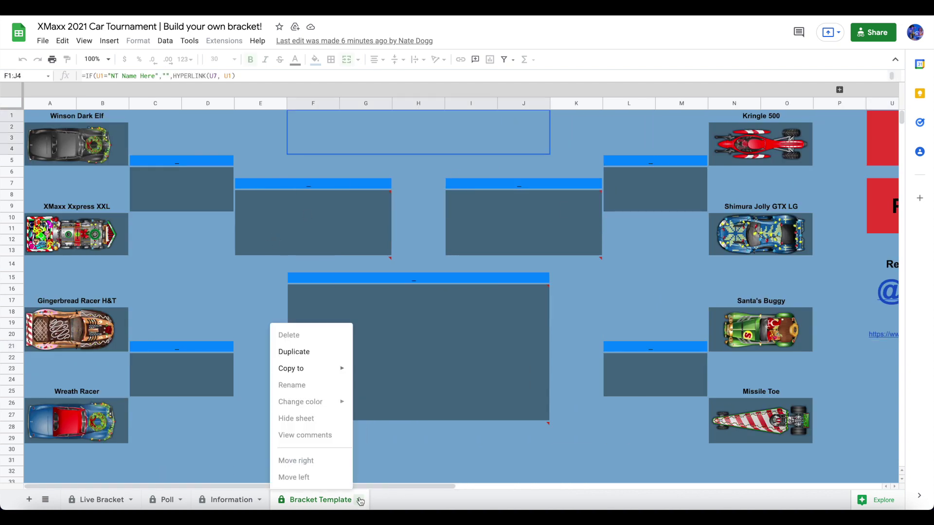
{"action": "left_click", "coordinate": [328, 357]}
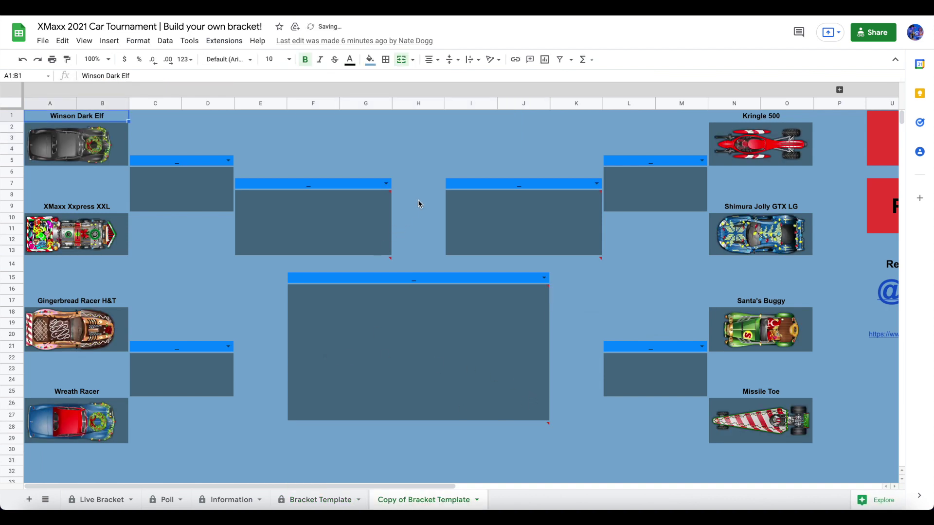
{"action": "scroll", "coordinate": [418, 201], "scroll_direction": "right", "scroll_amount": 6}
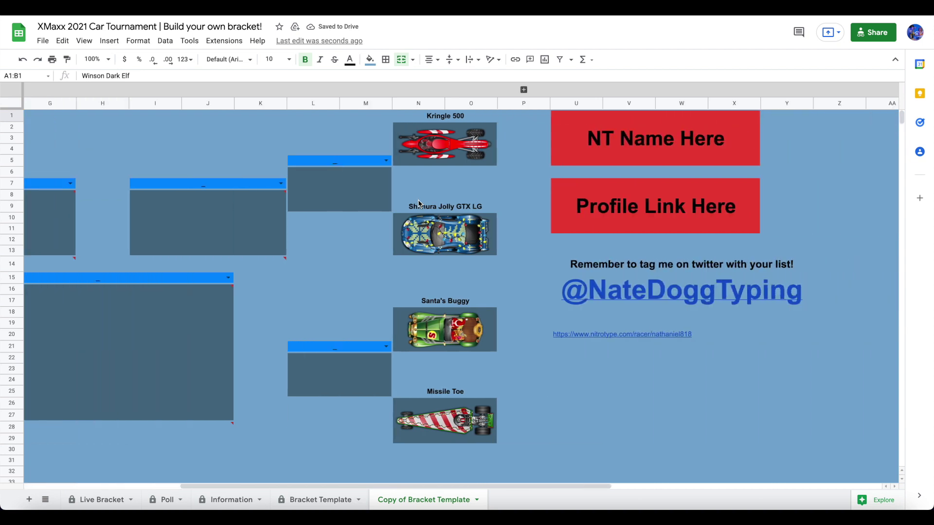
Replace the NT Name Here placeholder with 'Nate Dogg'
{"action": "double_click", "coordinate": [608, 135]}
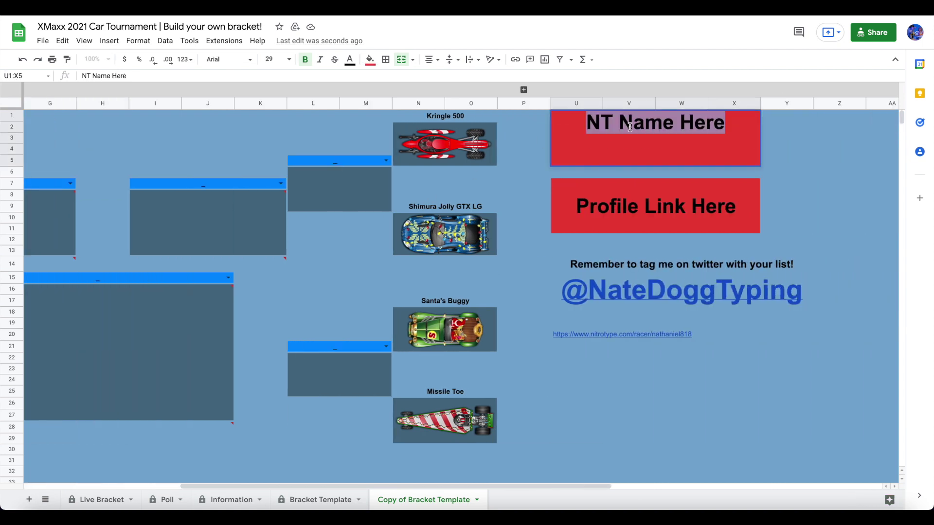
{"action": "type", "text": "Nate Dogg"}
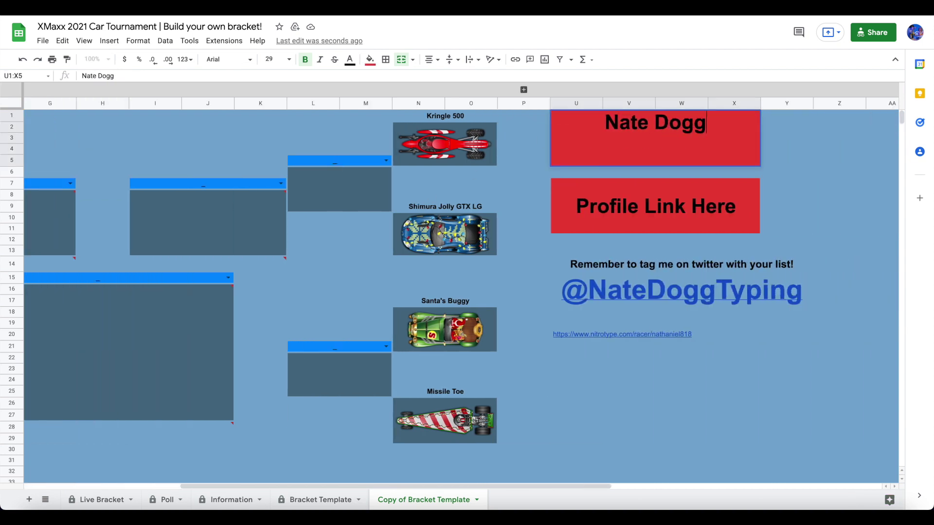
{"action": "key", "text": "Return"}
Paste the profile URL from U20 over Profile Link Here and check the bracket title
{"action": "left_click", "coordinate": [563, 335]}
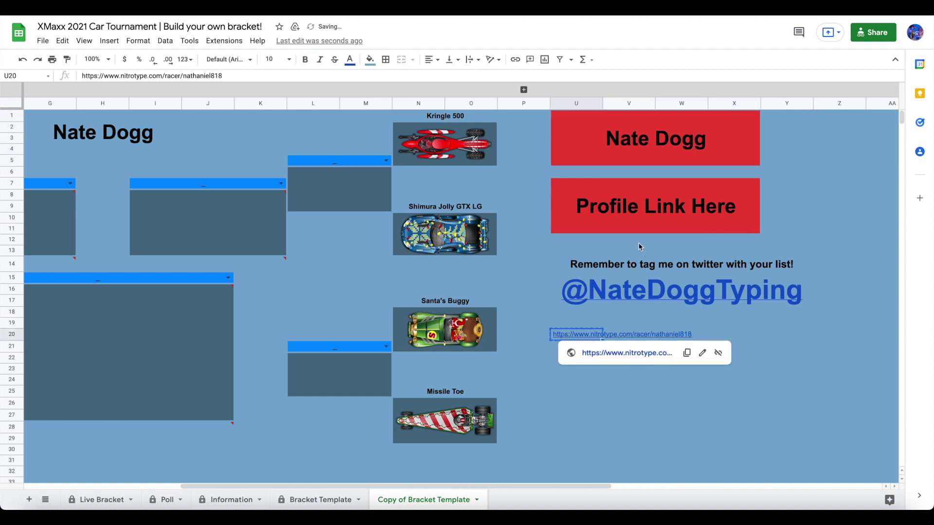
{"action": "left_click", "coordinate": [629, 202]}
{"action": "double_click", "coordinate": [637, 192]}
{"action": "key", "text": "ctrl+a"}
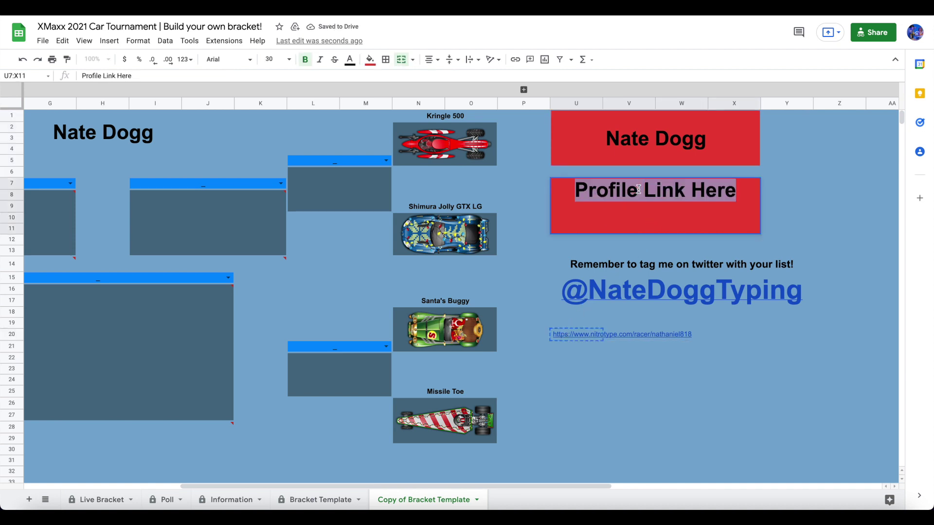
{"action": "key", "text": "ctrl+v"}
{"action": "key", "text": "Return"}
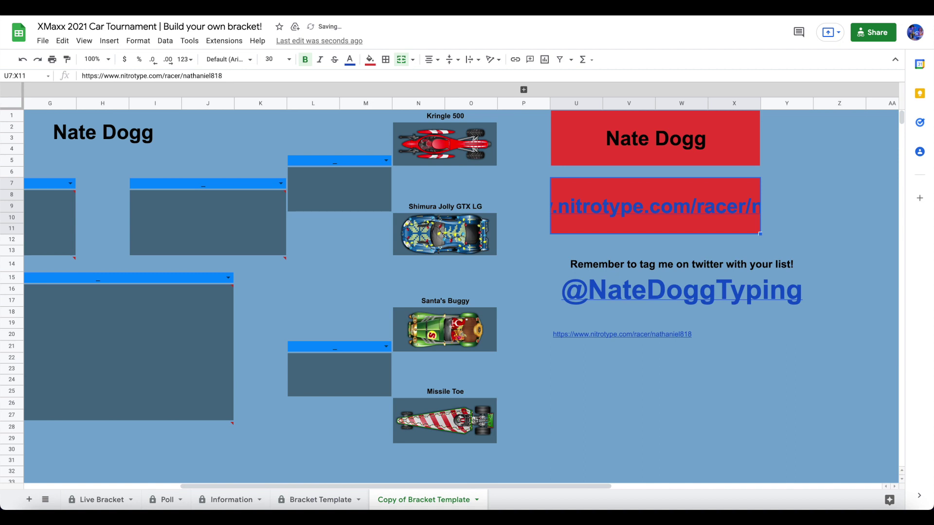
{"action": "scroll", "coordinate": [489, 156], "scroll_direction": "left", "scroll_amount": 6}
{"action": "left_click", "coordinate": [443, 141]}
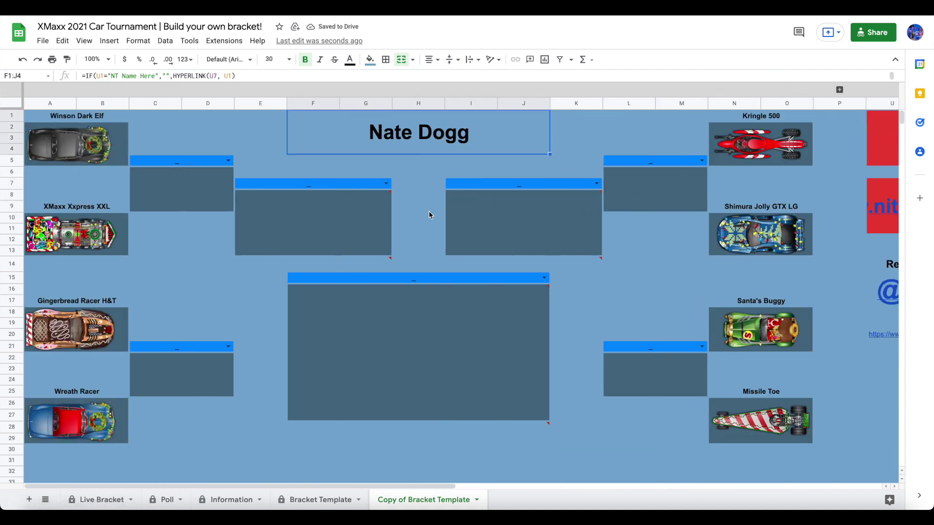
{"action": "left_click", "coordinate": [647, 281]}
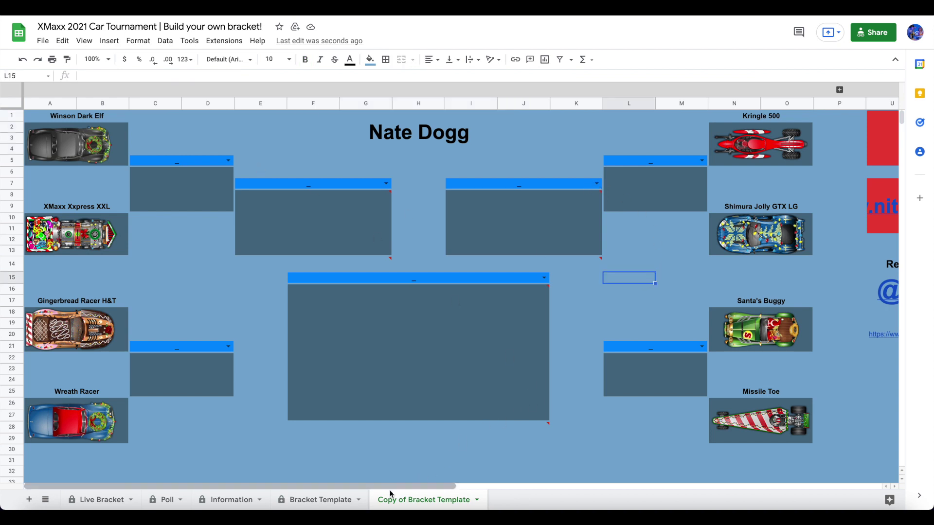
Rename the 'Copy of Bracket Template' sheet to 'Nate Dogg's Bracket'
{"action": "left_click", "coordinate": [479, 502]}
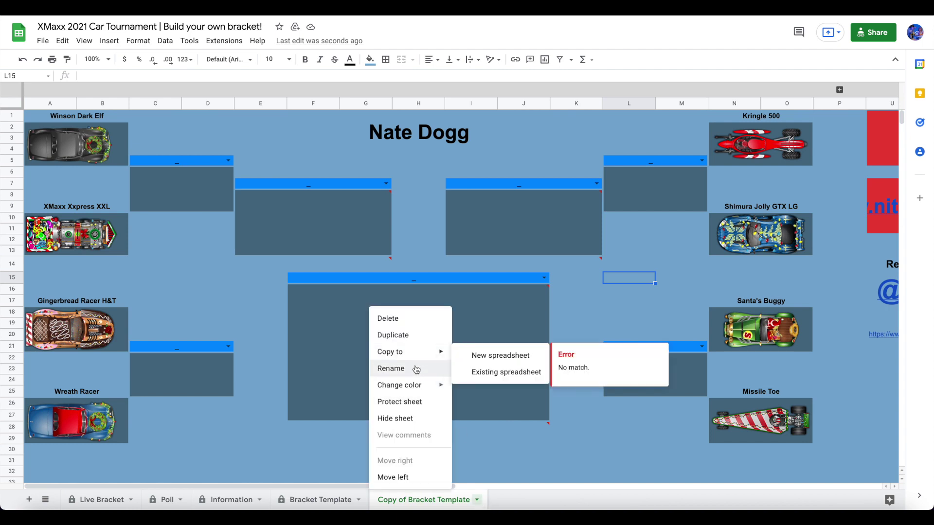
{"action": "left_click", "coordinate": [415, 369]}
{"action": "type", "text": "Nate Dog"}
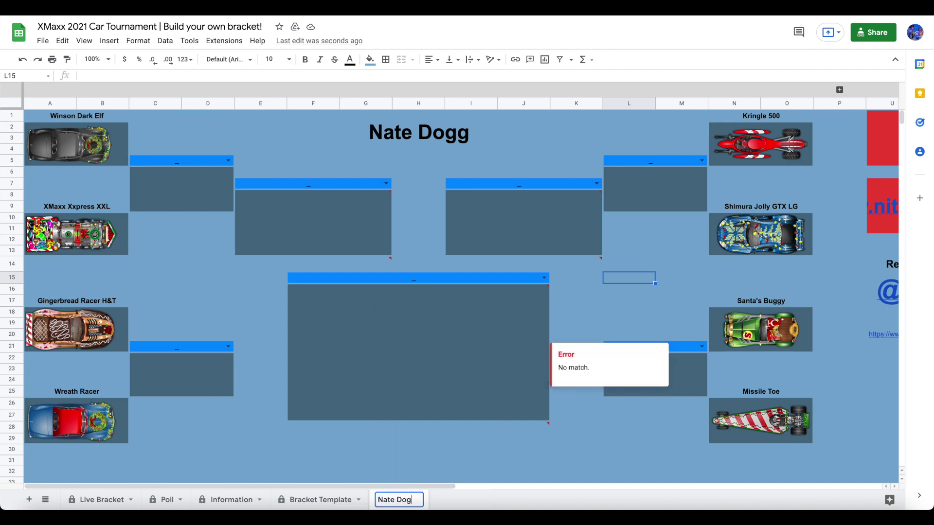
{"action": "type", "text": "g's Bracket"}
{"action": "key", "text": "Return"}
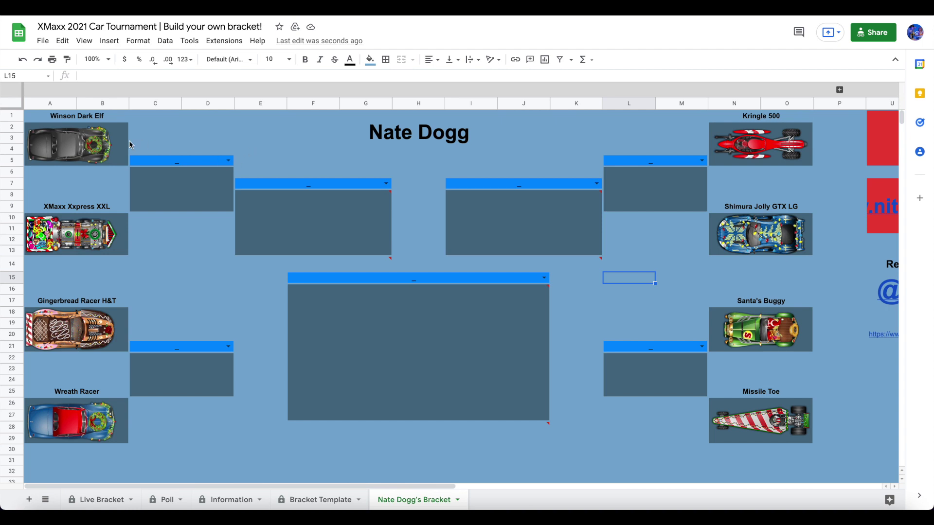
Pick XMaxx Xxpress XXL and Wreath Racer as the left-side first-round winners
{"action": "left_click", "coordinate": [227, 160]}
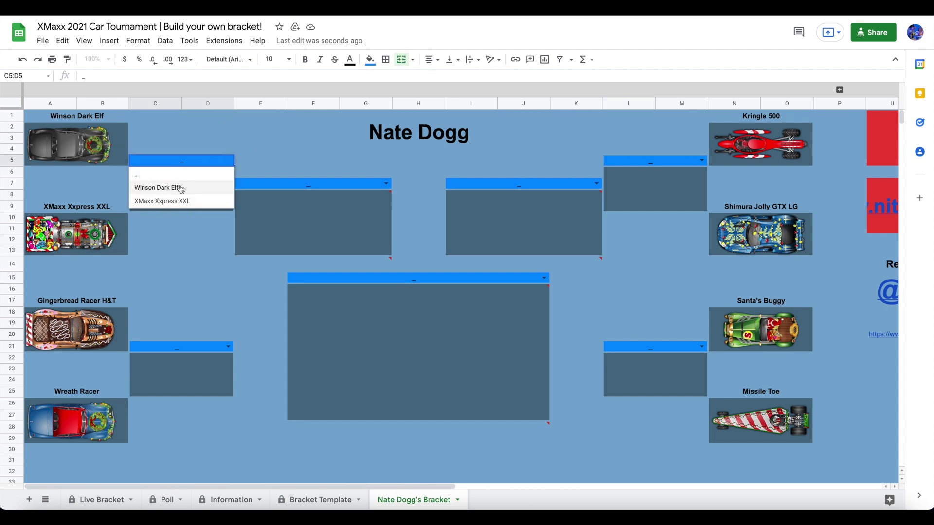
{"action": "left_click", "coordinate": [198, 202]}
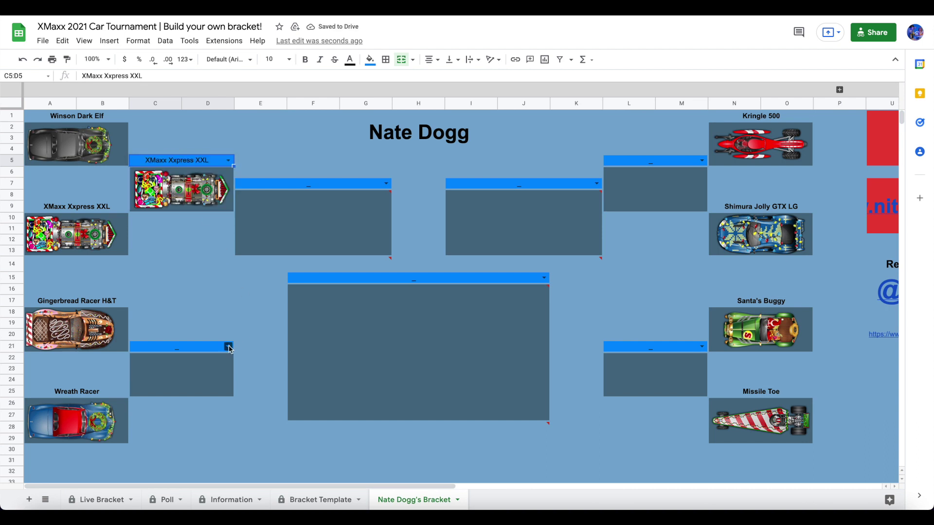
{"action": "left_click", "coordinate": [228, 347]}
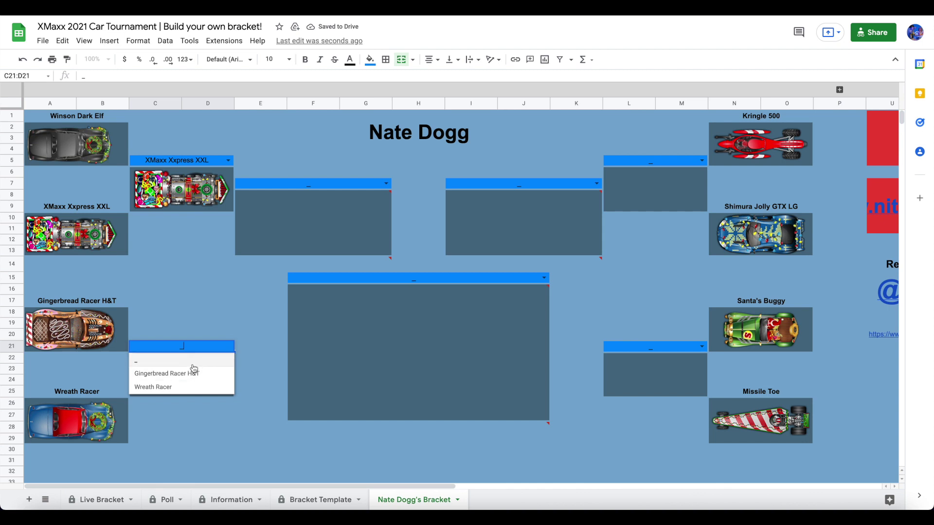
{"action": "left_click", "coordinate": [183, 386]}
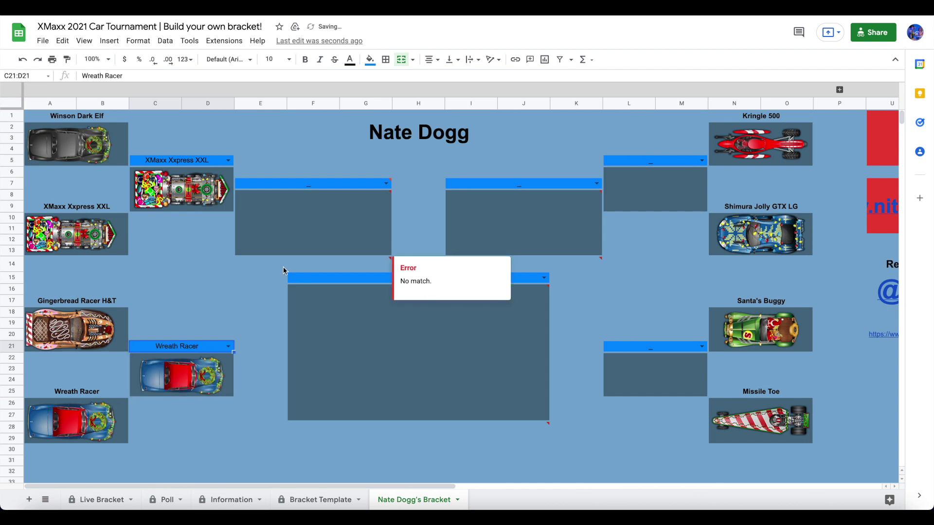
{"action": "left_click", "coordinate": [208, 282]}
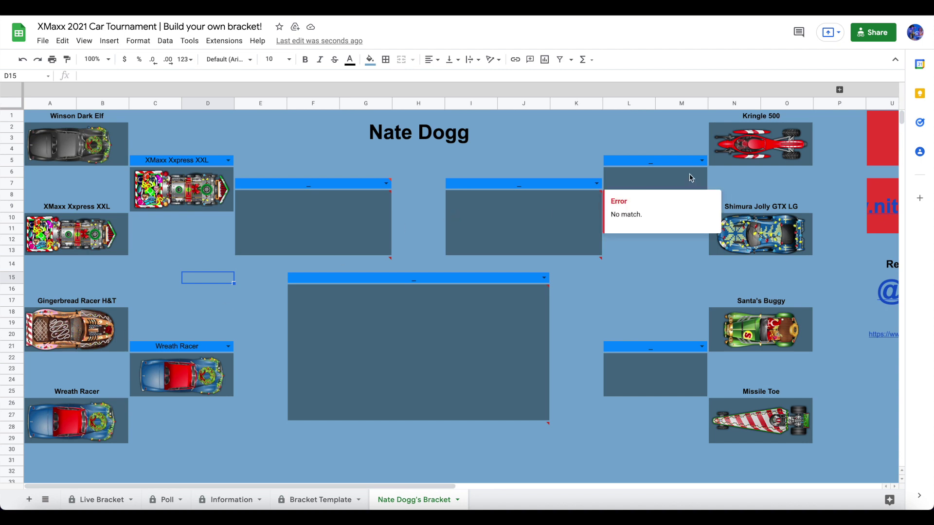
Pick Kringle 500 and Santa's Buggy as the right-side first-round winners
{"action": "left_click", "coordinate": [703, 162]}
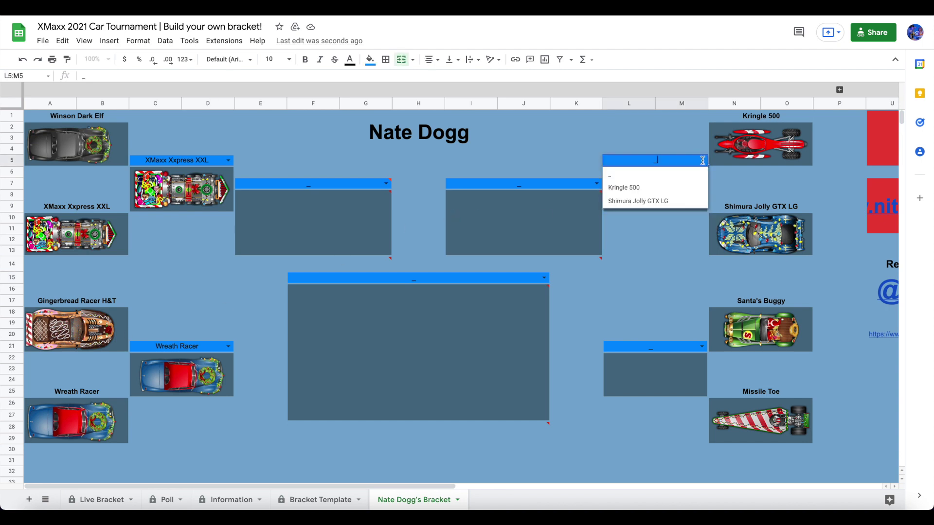
{"action": "left_click", "coordinate": [648, 188]}
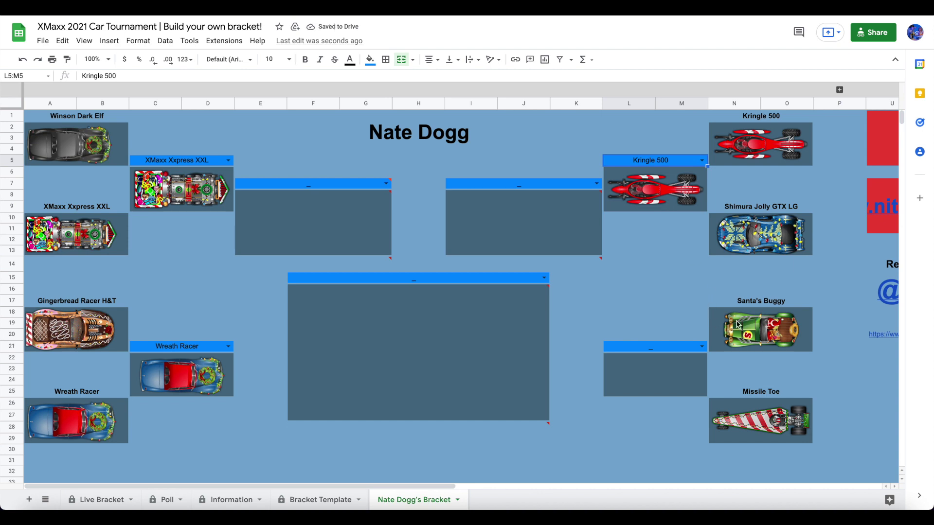
{"action": "left_click", "coordinate": [701, 346]}
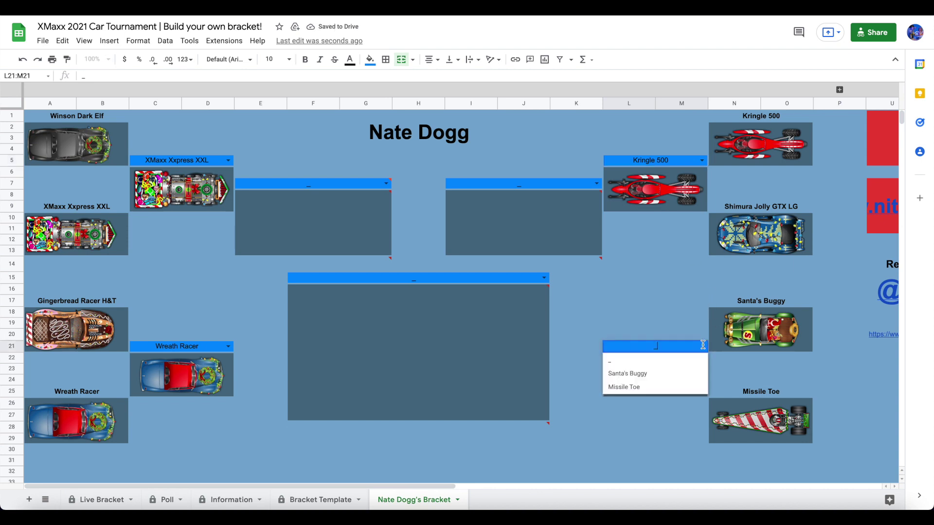
{"action": "left_click", "coordinate": [654, 373]}
{"action": "left_click", "coordinate": [671, 301]}
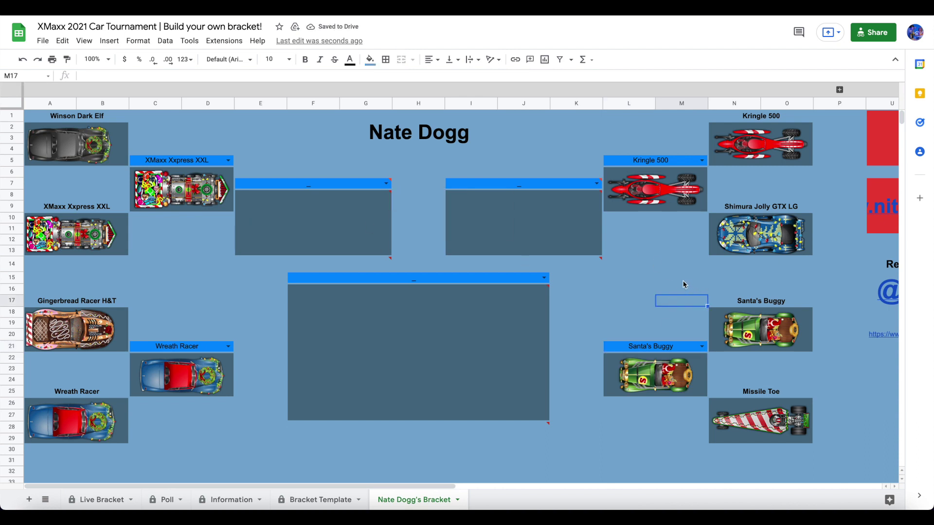
Advance Wreath Racer (E7) and Kringle 500 (I7), then crown Kringle 500 champion in F15
{"action": "left_click", "coordinate": [386, 184]}
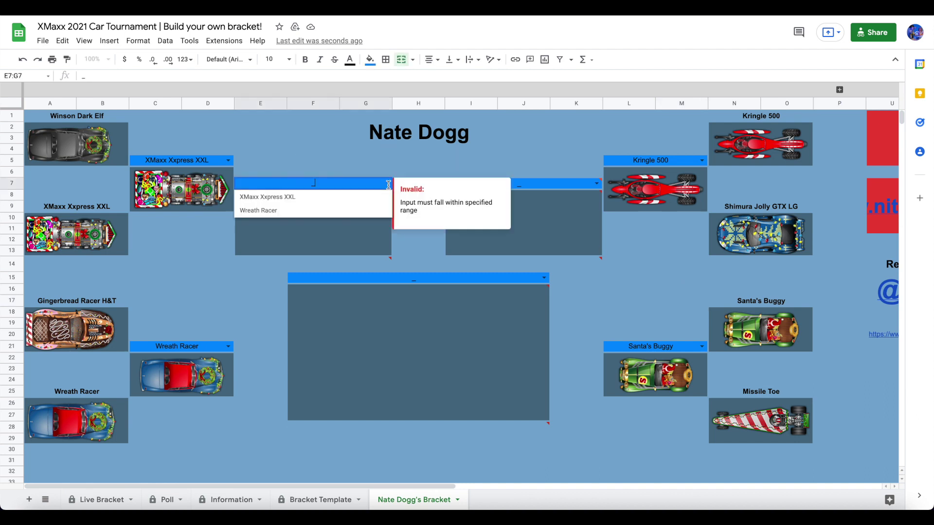
{"action": "left_click", "coordinate": [300, 210]}
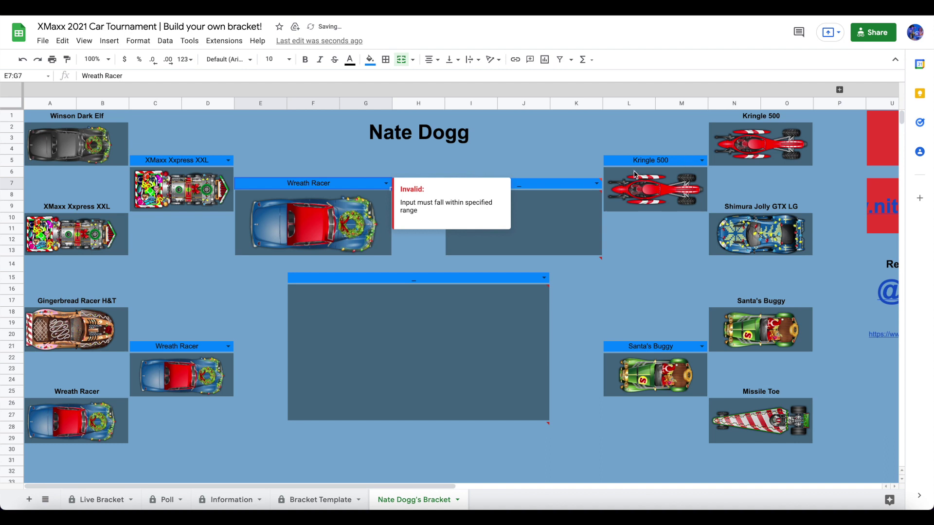
{"action": "left_click", "coordinate": [597, 184]}
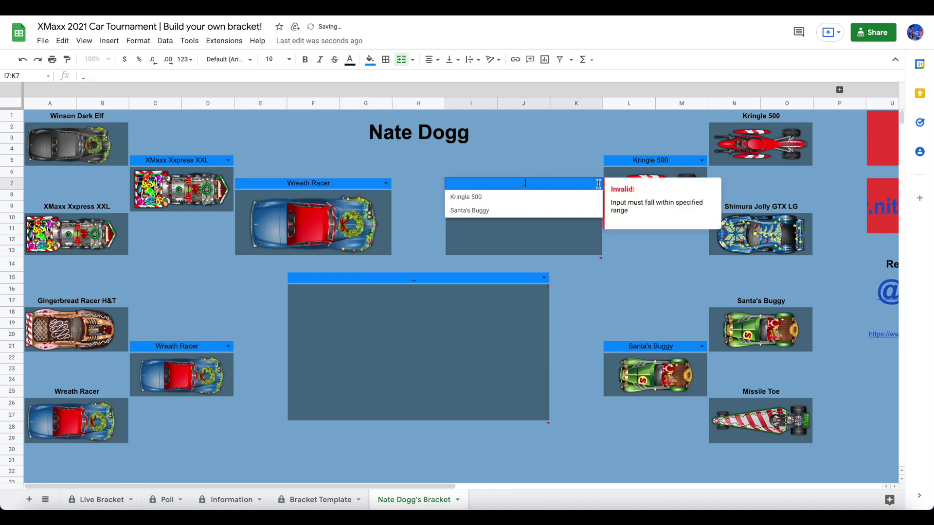
{"action": "left_click", "coordinate": [509, 197]}
{"action": "left_click", "coordinate": [657, 288]}
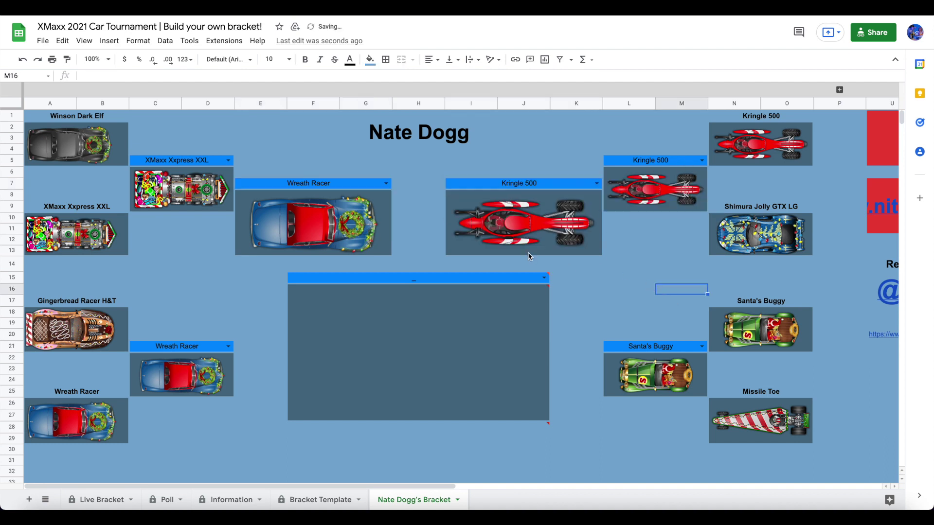
{"action": "left_click", "coordinate": [544, 278]}
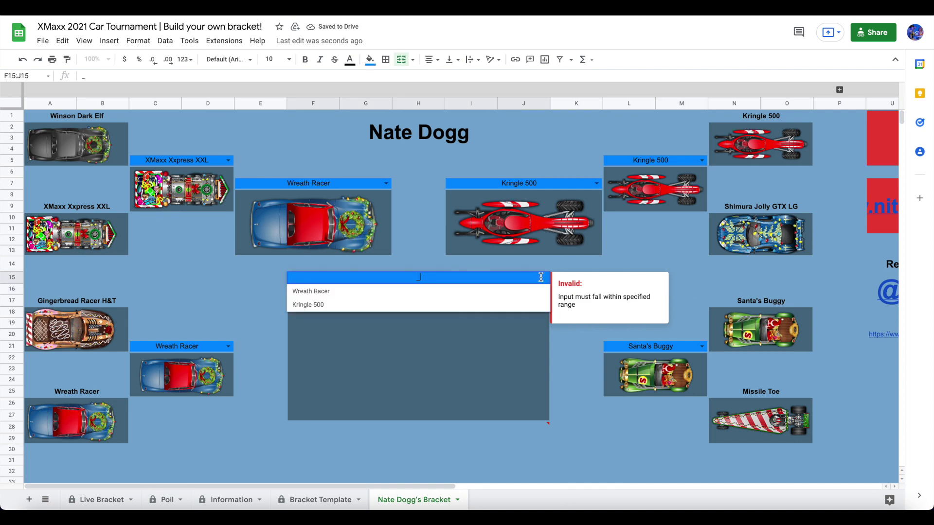
{"action": "left_click", "coordinate": [339, 305]}
{"action": "left_click", "coordinate": [641, 251]}
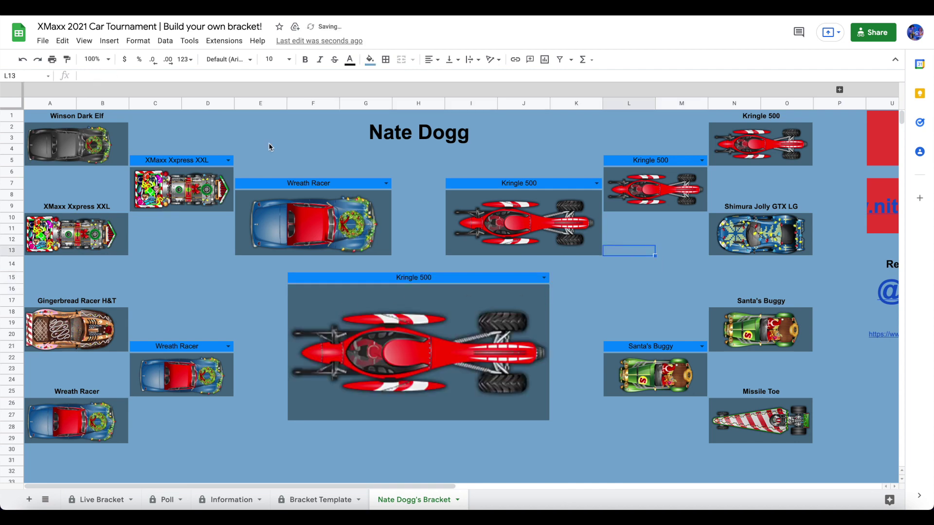
Read through the Information sheet's Steps 1–5, dismissing Twitter link previews, then view the Poll sheet
{"action": "left_click", "coordinate": [232, 499]}
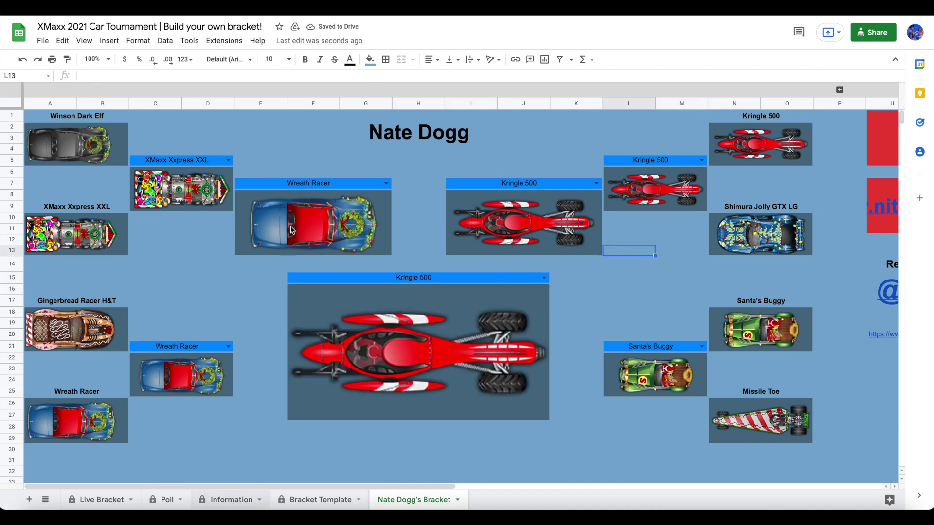
{"action": "scroll", "coordinate": [291, 226], "scroll_direction": "right", "scroll_amount": 1}
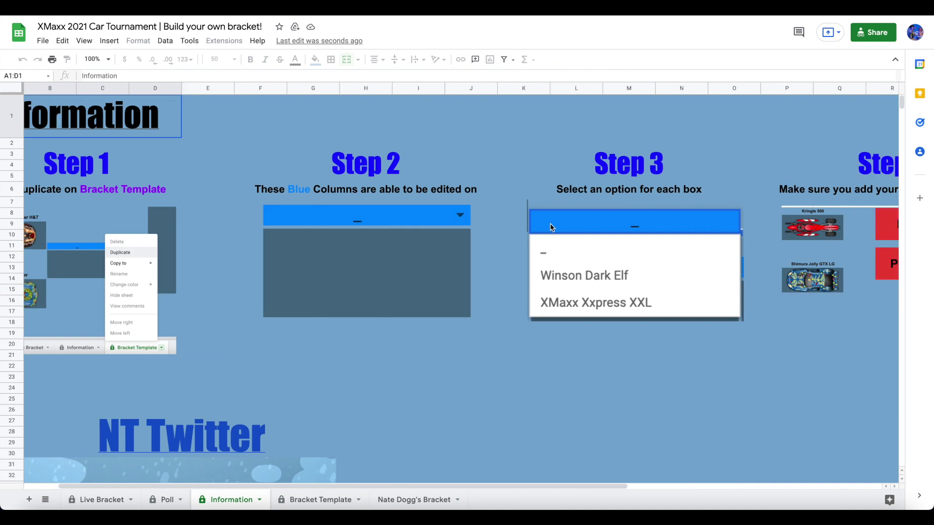
{"action": "scroll", "coordinate": [550, 223], "scroll_direction": "right", "scroll_amount": 4}
{"action": "scroll", "coordinate": [550, 224], "scroll_direction": "right", "scroll_amount": 4}
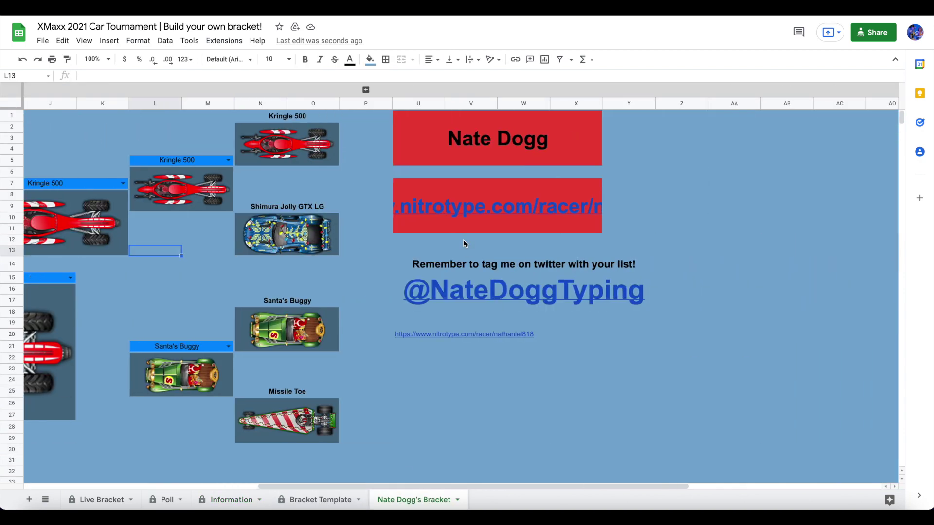
{"action": "mouse_move", "coordinate": [478, 291]}
{"action": "mouse_move", "coordinate": [523, 290]}
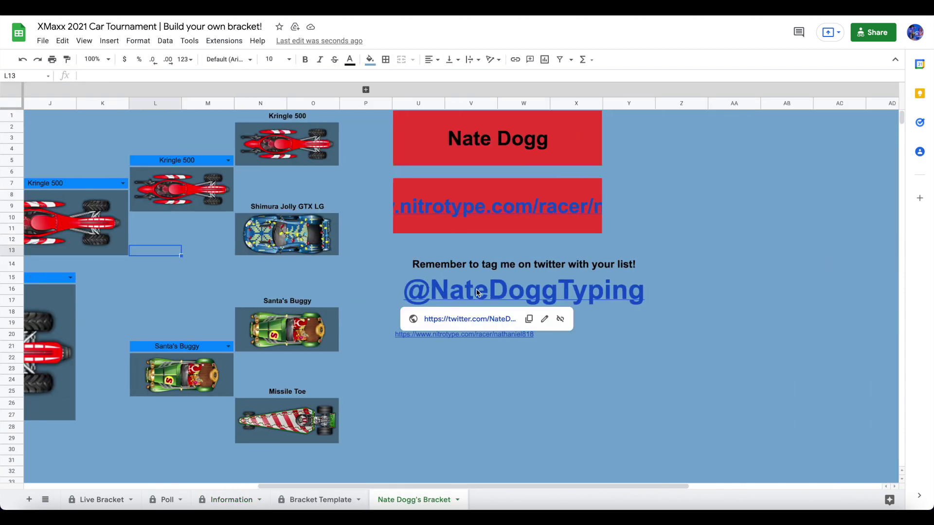
{"action": "left_click", "coordinate": [681, 262]}
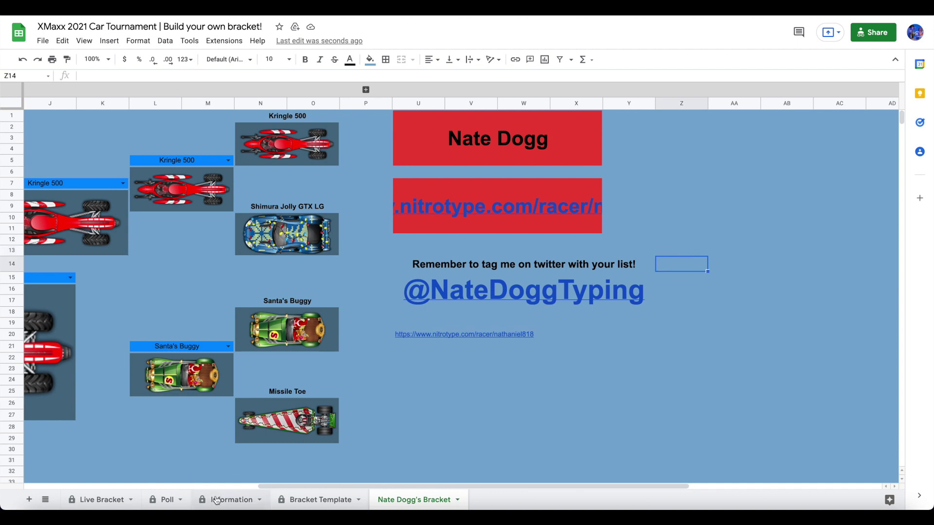
{"action": "left_click", "coordinate": [216, 501]}
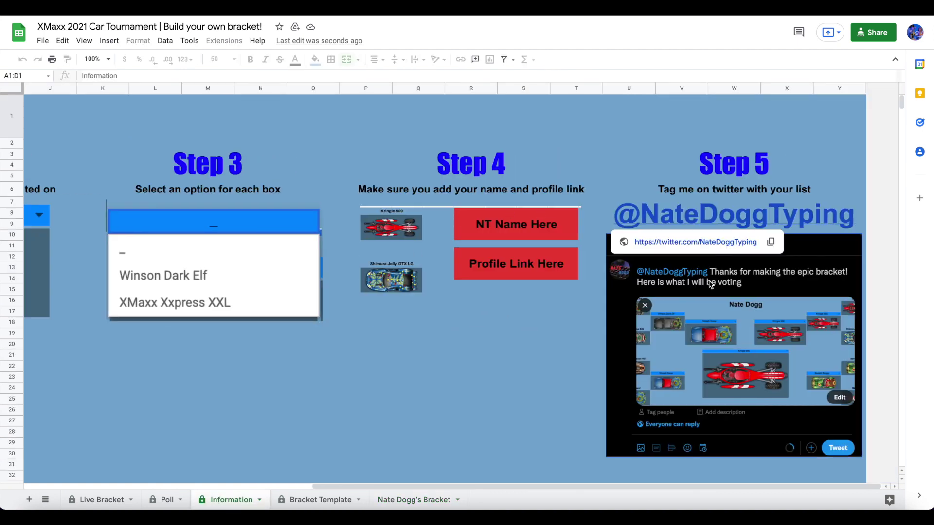
{"action": "left_click", "coordinate": [596, 137]}
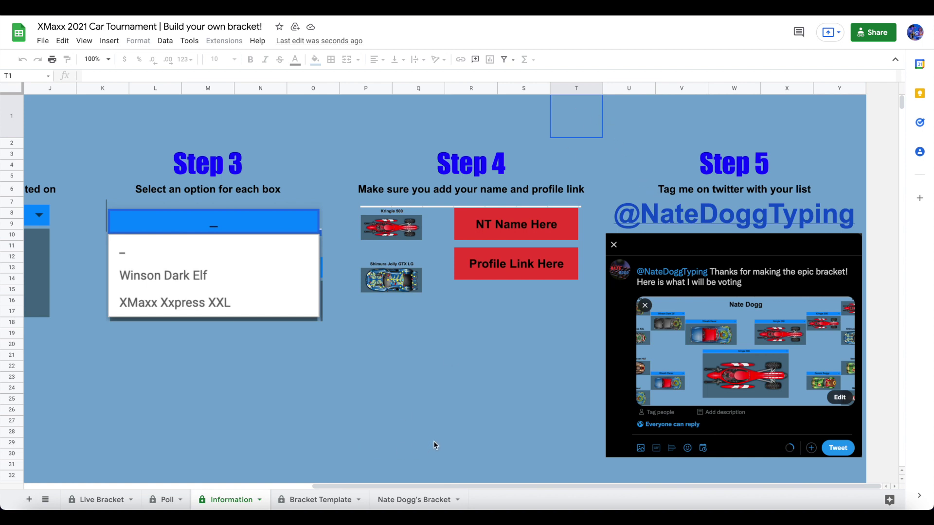
{"action": "scroll", "coordinate": [461, 302], "scroll_direction": "left", "scroll_amount": 5}
{"action": "scroll", "coordinate": [438, 267], "scroll_direction": "left", "scroll_amount": 5}
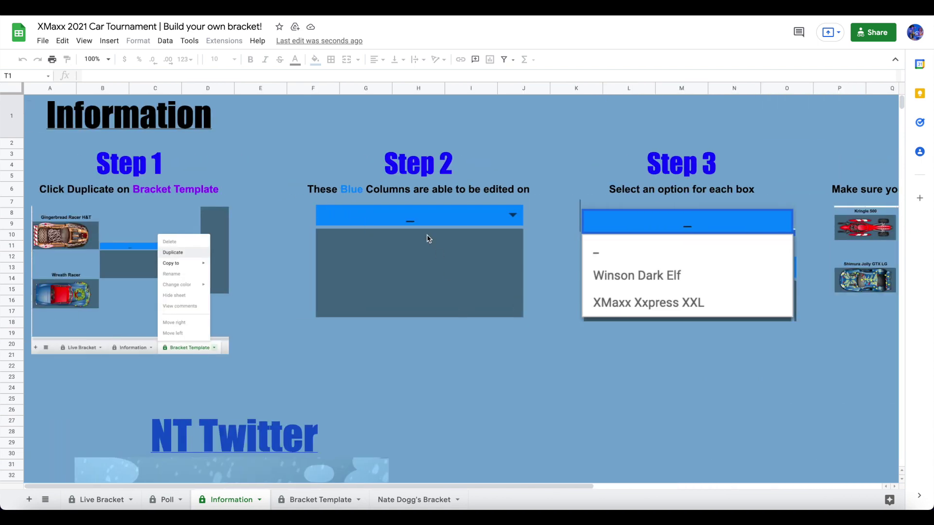
{"action": "mouse_move", "coordinate": [234, 436]}
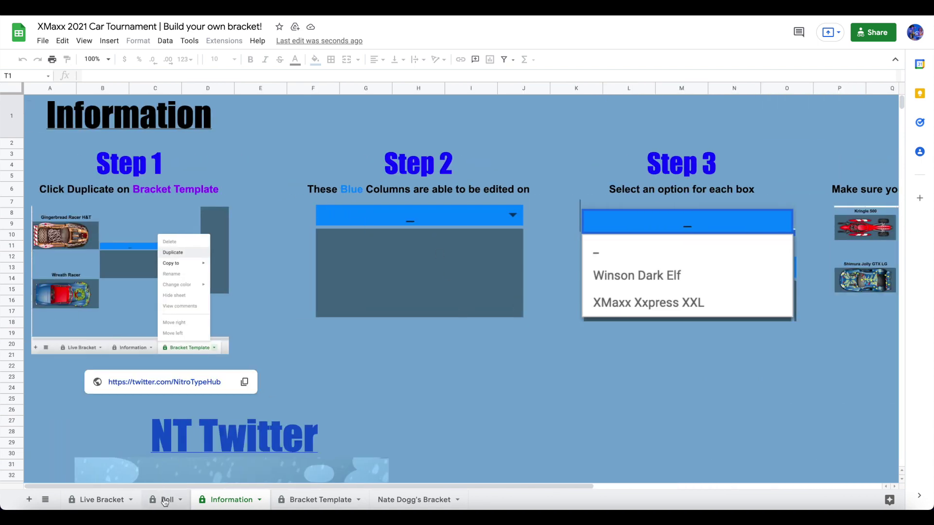
{"action": "left_click", "coordinate": [165, 500]}
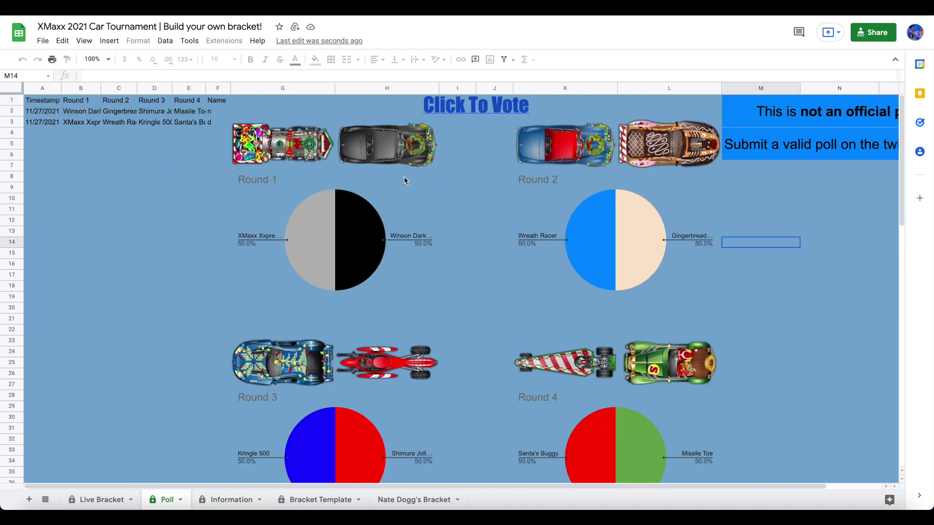
Scroll the Poll sheet, check the Information sheet's NT Twitter link, then inspect the Round 1 car image
{"action": "scroll", "coordinate": [413, 177], "scroll_direction": "right", "scroll_amount": 2}
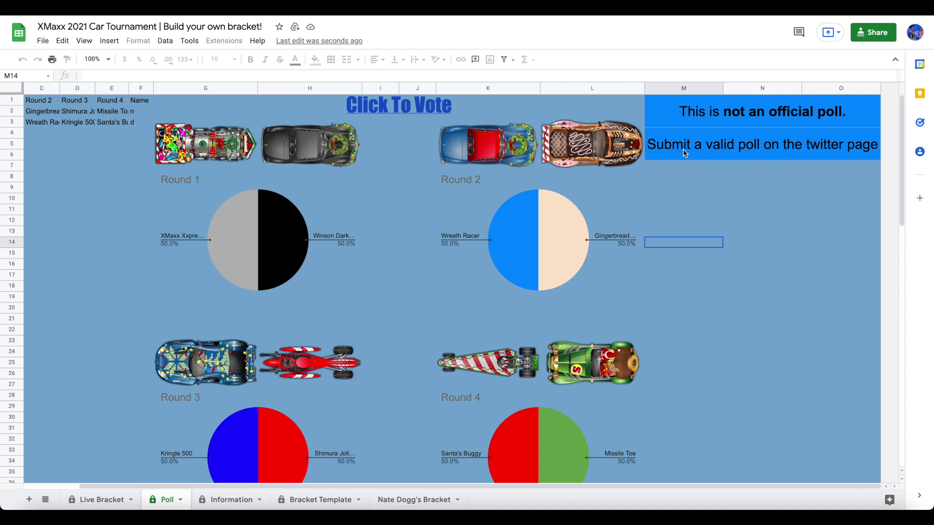
{"action": "scroll", "coordinate": [684, 152], "scroll_direction": "left", "scroll_amount": 2}
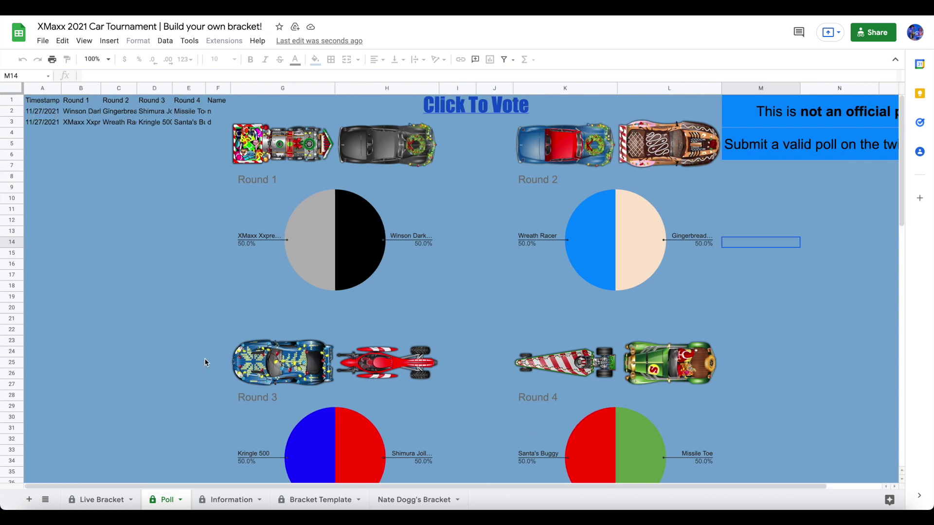
{"action": "left_click", "coordinate": [227, 498]}
{"action": "scroll", "coordinate": [235, 372], "scroll_direction": "down", "scroll_amount": 1}
{"action": "scroll", "coordinate": [225, 349], "scroll_direction": "down", "scroll_amount": 1}
{"action": "left_click", "coordinate": [251, 290]}
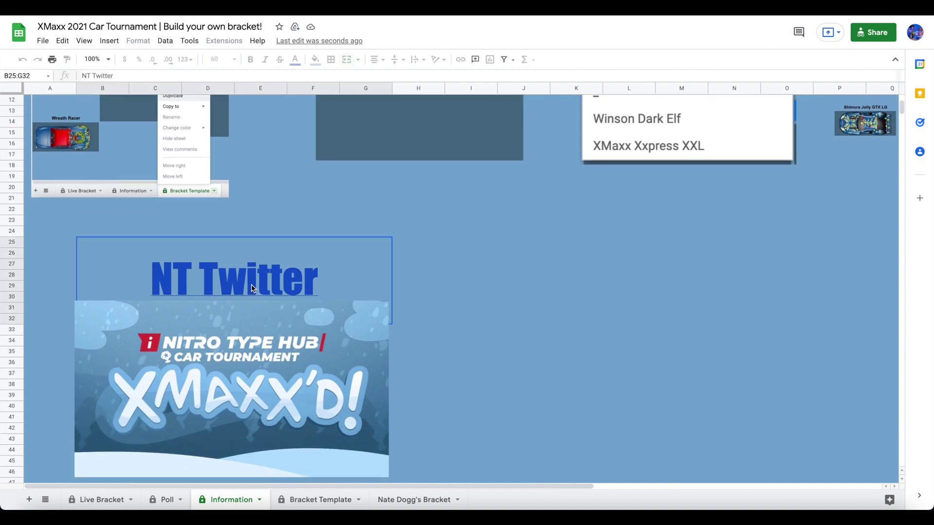
{"action": "scroll", "coordinate": [477, 226], "scroll_direction": "up", "scroll_amount": 3}
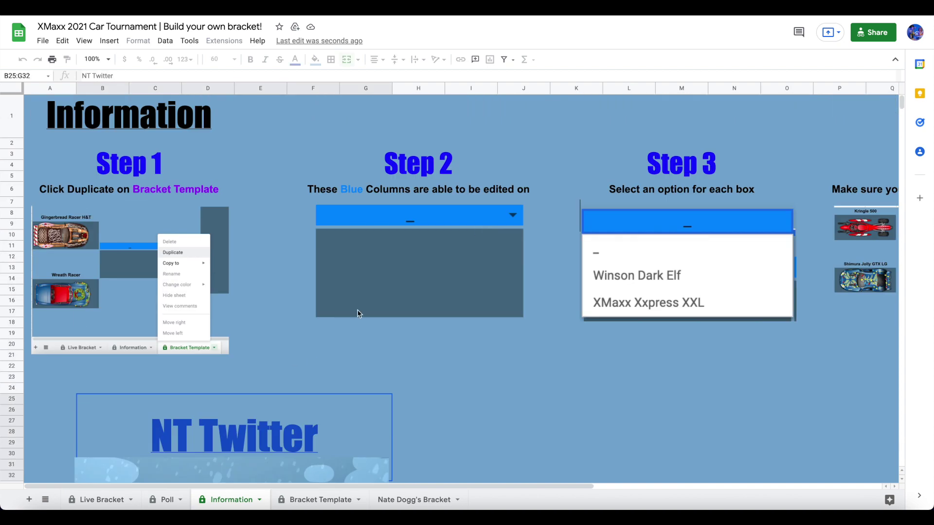
{"action": "left_click", "coordinate": [166, 499]}
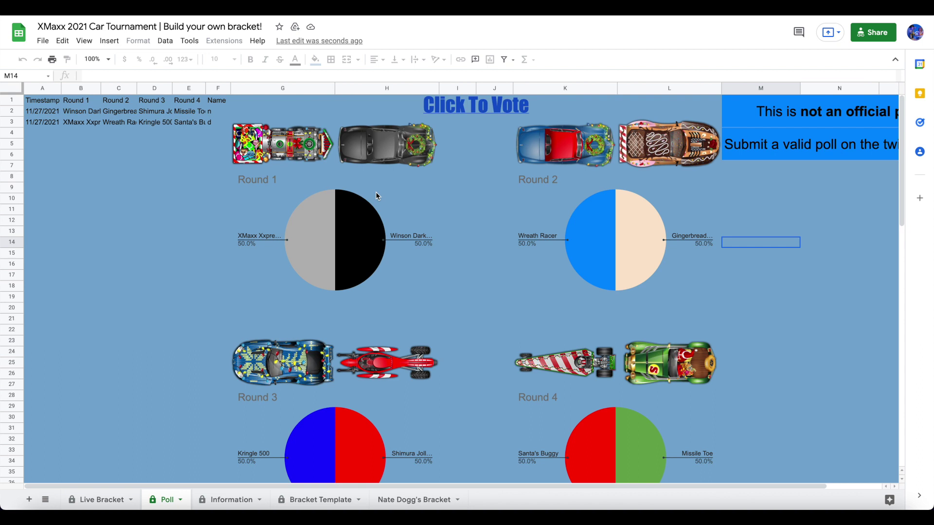
{"action": "left_click", "coordinate": [392, 149]}
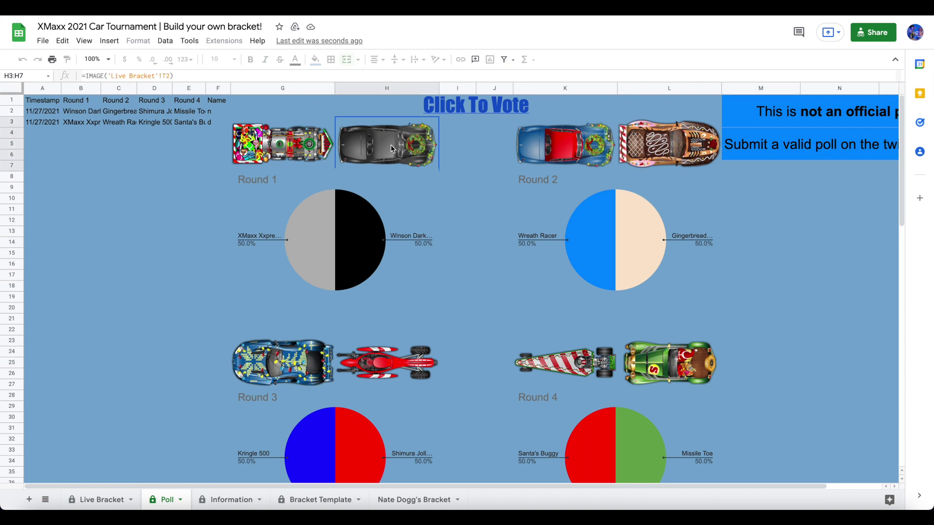
Open the voting form and vote XMaxx Xxpress XXL, Wreath Racer and Kringle 500 in Rounds 1–3
{"action": "left_click", "coordinate": [464, 106]}
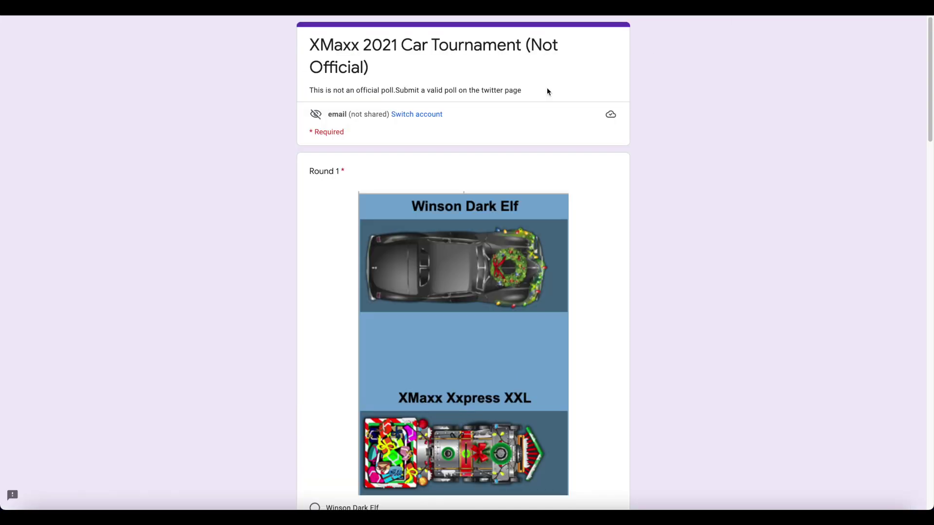
{"action": "scroll", "coordinate": [486, 138], "scroll_direction": "down", "scroll_amount": 3}
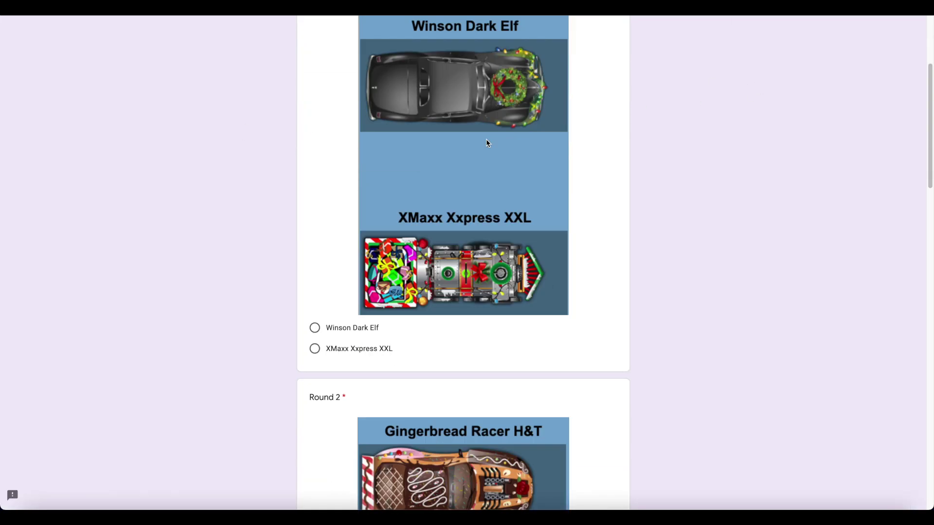
{"action": "left_click", "coordinate": [315, 375]}
{"action": "scroll", "coordinate": [386, 248], "scroll_direction": "down", "scroll_amount": 5}
{"action": "scroll", "coordinate": [384, 250], "scroll_direction": "down", "scroll_amount": 2}
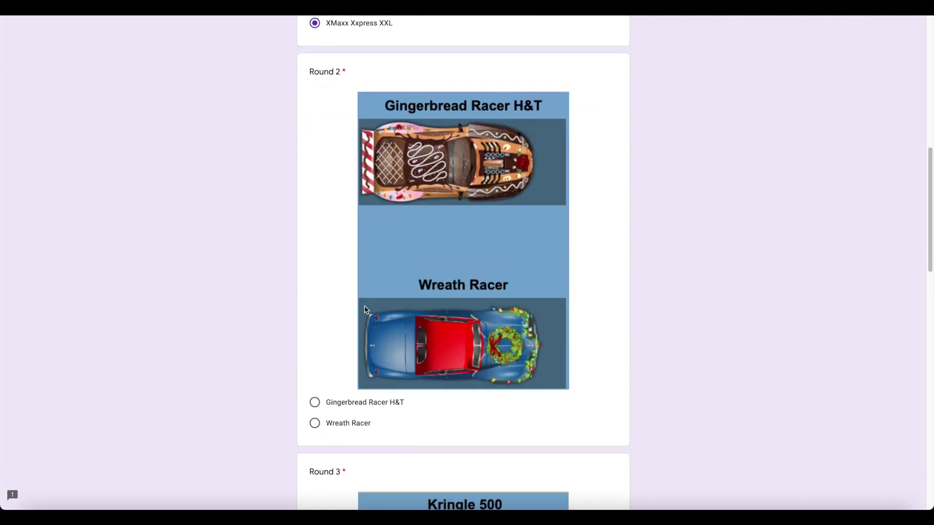
{"action": "left_click", "coordinate": [314, 421]}
{"action": "scroll", "coordinate": [422, 252], "scroll_direction": "down", "scroll_amount": 5}
{"action": "scroll", "coordinate": [423, 253], "scroll_direction": "down", "scroll_amount": 5}
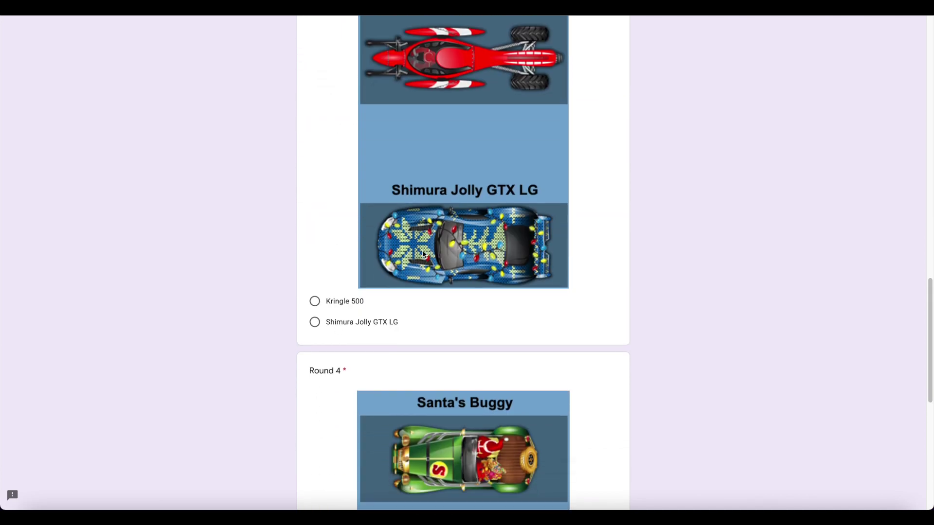
{"action": "left_click", "coordinate": [316, 302]}
Vote Santa's Buggy in Round 4, enter the name 'Nate Dogg' and submit
{"action": "scroll", "coordinate": [319, 308], "scroll_direction": "down", "scroll_amount": 2}
{"action": "scroll", "coordinate": [319, 308], "scroll_direction": "down", "scroll_amount": 5}
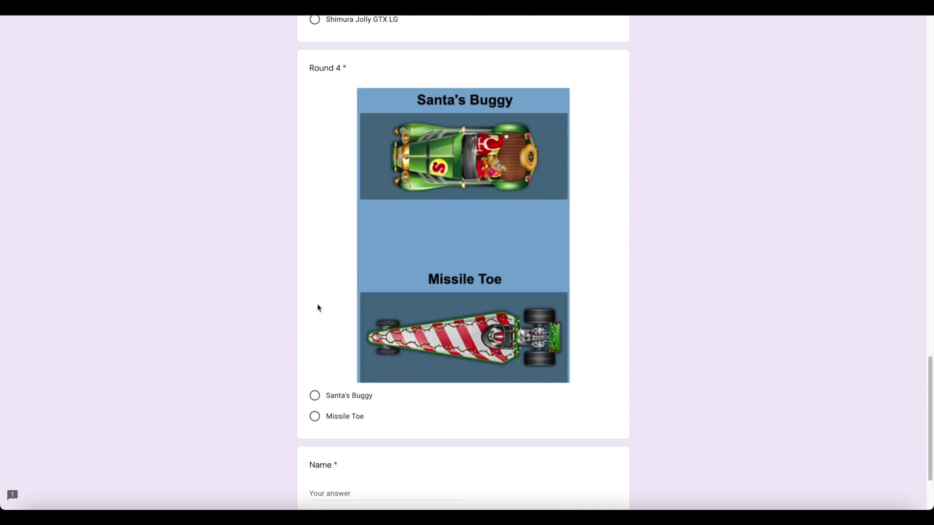
{"action": "scroll", "coordinate": [406, 266], "scroll_direction": "up", "scroll_amount": 1}
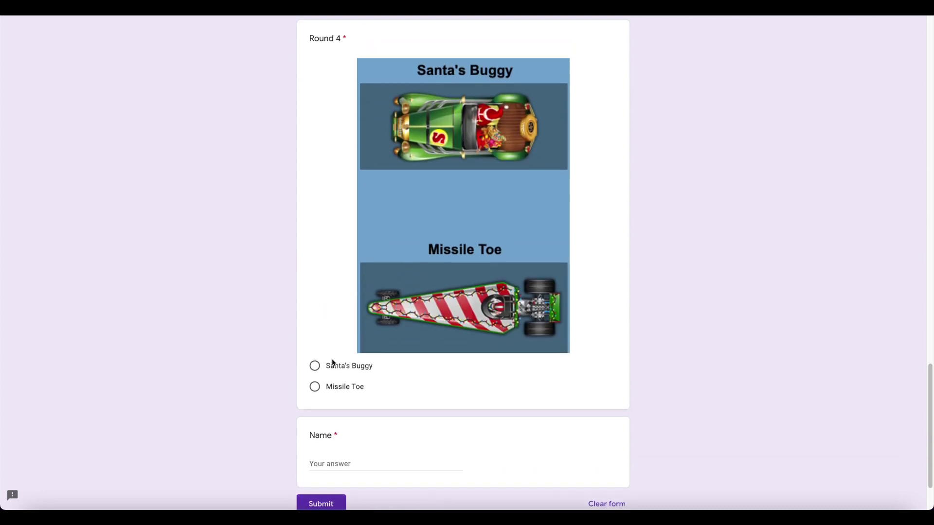
{"action": "left_click", "coordinate": [315, 368]}
{"action": "left_click", "coordinate": [333, 469]}
{"action": "type", "text": "N"}
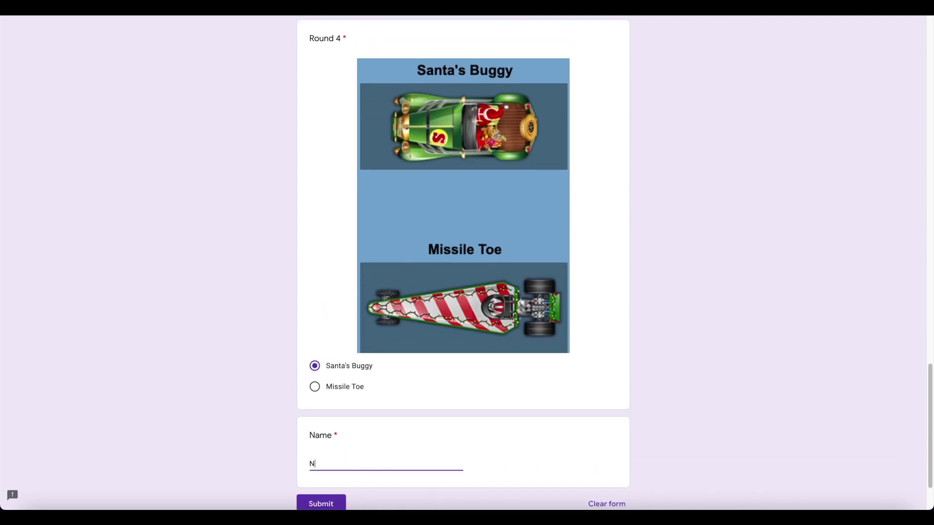
{"action": "type", "text": "ate Dogg"}
{"action": "left_click", "coordinate": [324, 498]}
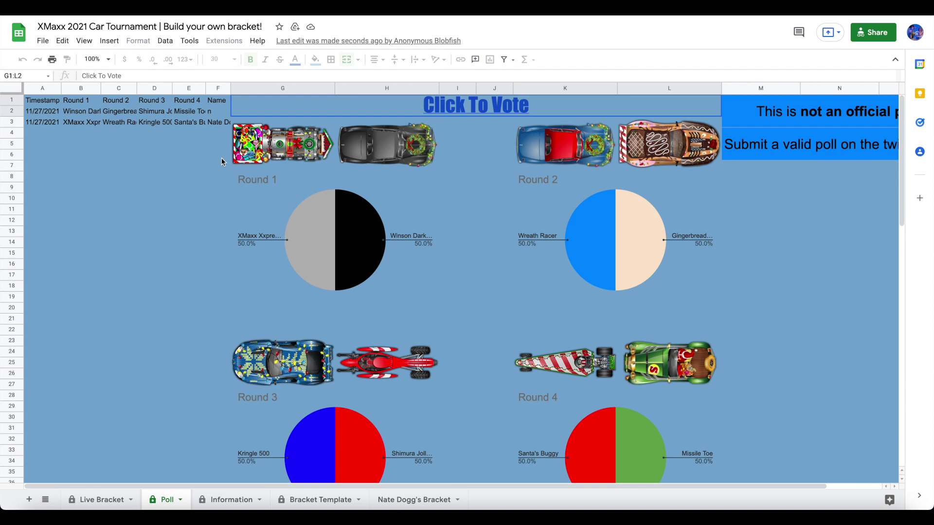
{"action": "left_click", "coordinate": [217, 124]}
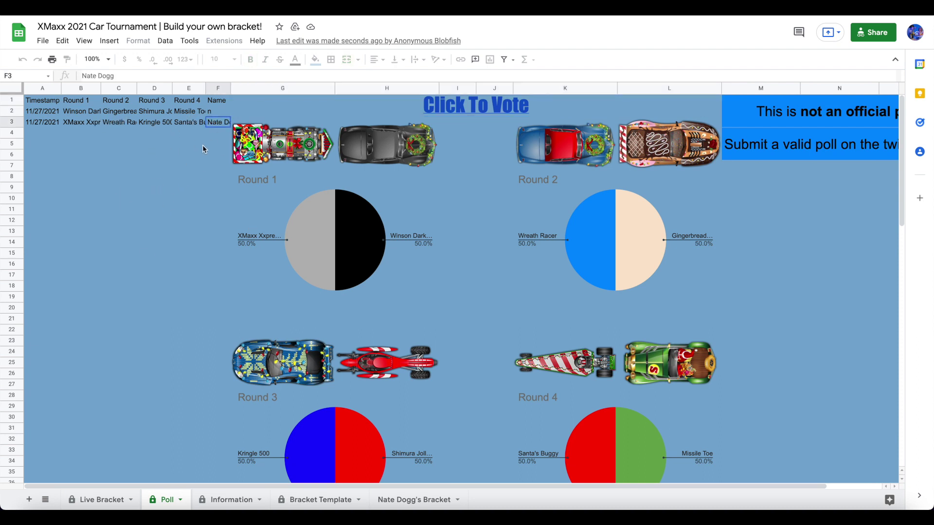
{"action": "left_click", "coordinate": [160, 188]}
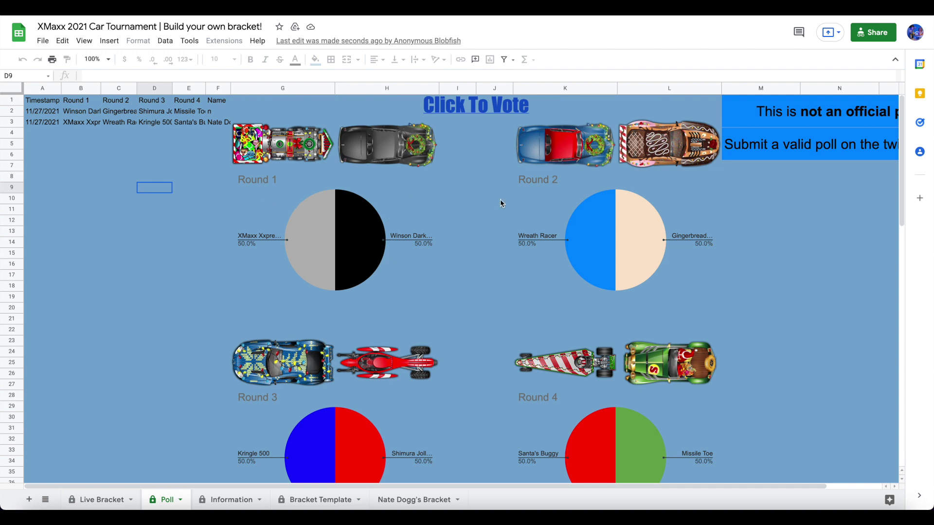
{"action": "scroll", "coordinate": [501, 202], "scroll_direction": "down", "scroll_amount": 3}
{"action": "scroll", "coordinate": [500, 201], "scroll_direction": "up", "scroll_amount": 3}
{"action": "left_click", "coordinate": [829, 255]}
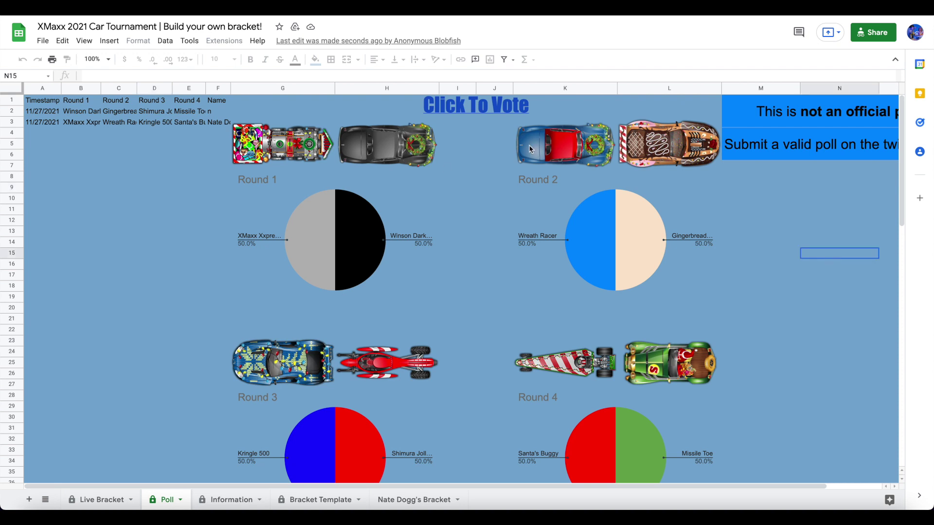
Inspect the Live Bracket sheet's winner image formula and select its bracket area C–K
{"action": "left_click", "coordinate": [100, 501]}
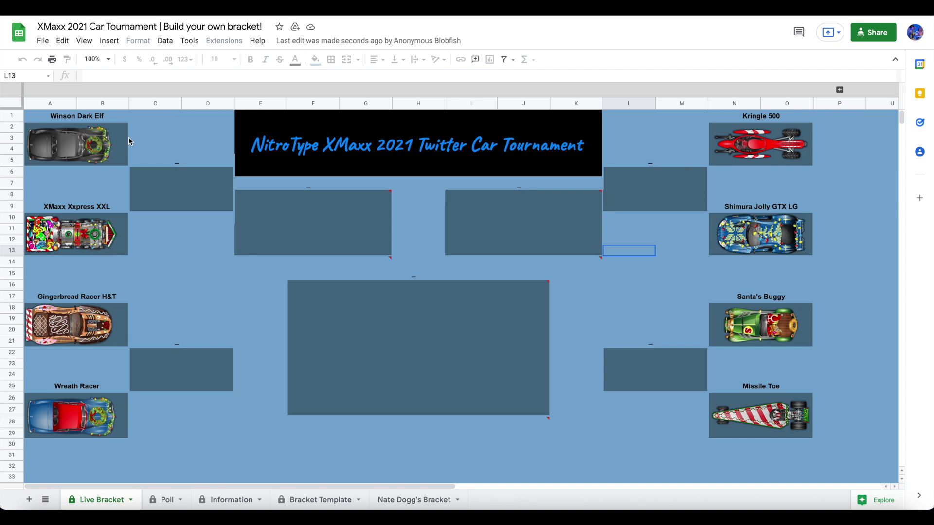
{"action": "left_click", "coordinate": [161, 189]}
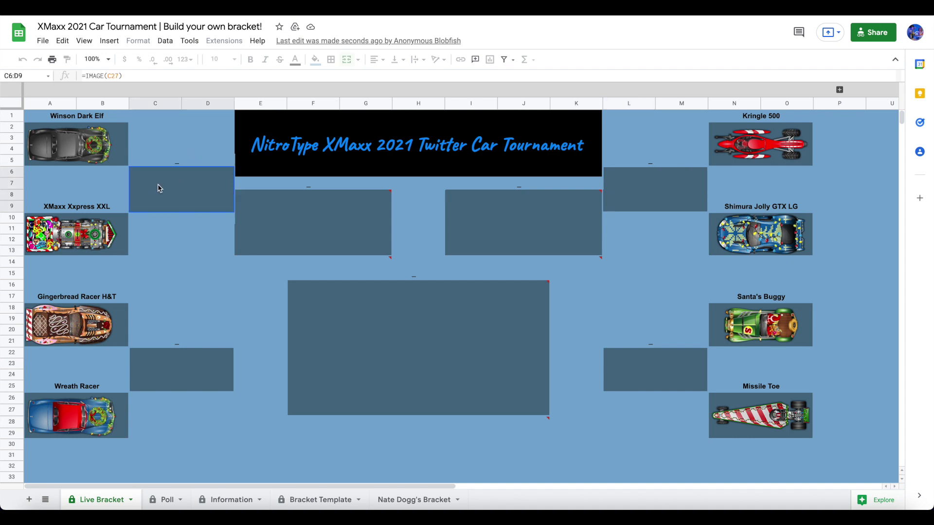
{"action": "left_click_drag", "start_coordinate": [176, 152], "coordinate": [521, 352]}
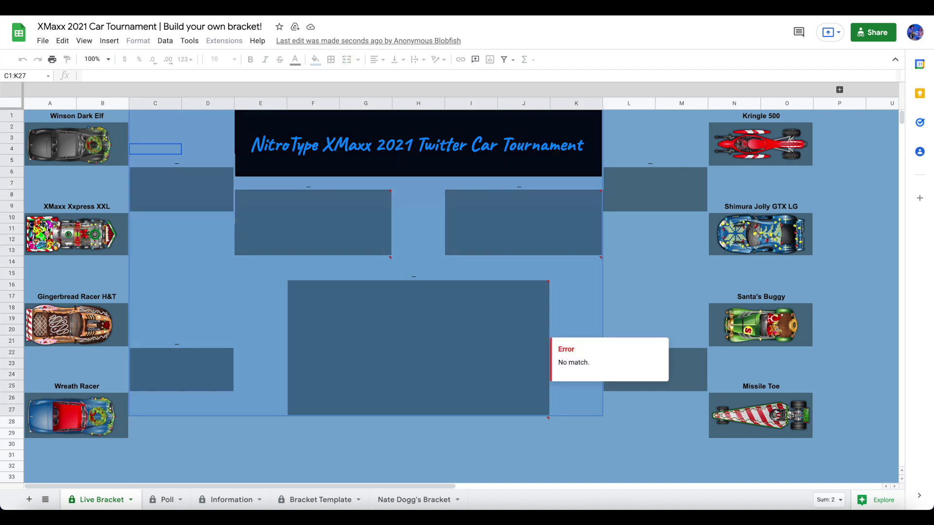
Glance at Information, view Nate Dogg's Bracket in full, then return to Bracket Template
{"action": "left_click", "coordinate": [244, 496]}
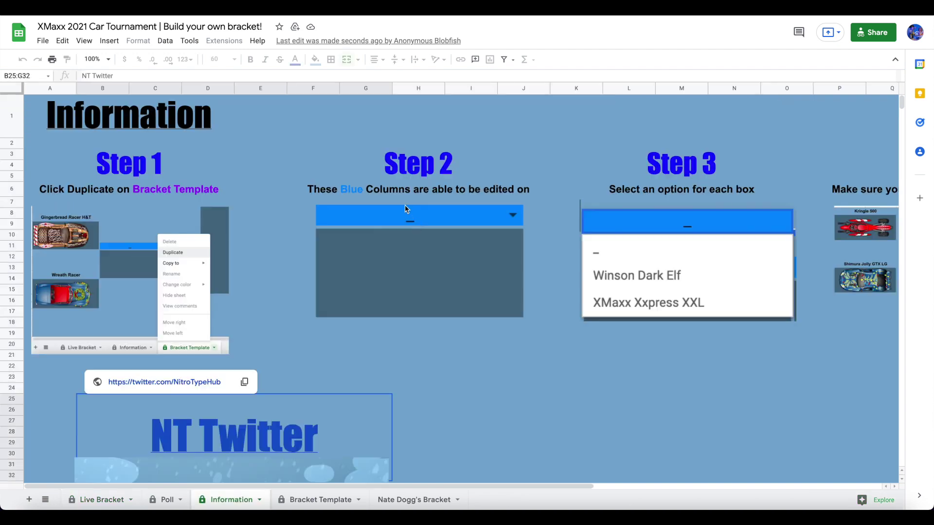
{"action": "left_click", "coordinate": [319, 499]}
{"action": "left_click", "coordinate": [405, 501]}
{"action": "mouse_move", "coordinate": [524, 290]}
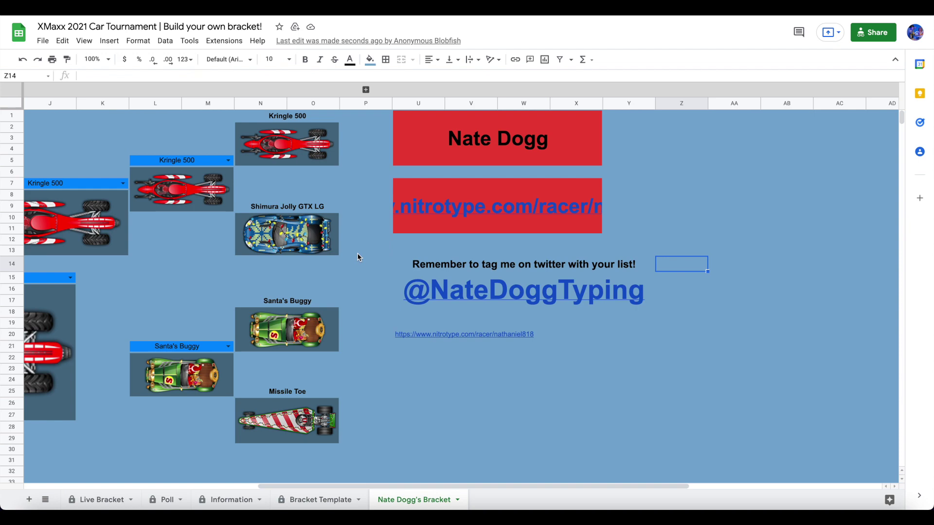
{"action": "scroll", "coordinate": [554, 277], "scroll_direction": "left", "scroll_amount": 5}
{"action": "scroll", "coordinate": [554, 277], "scroll_direction": "left", "scroll_amount": 5}
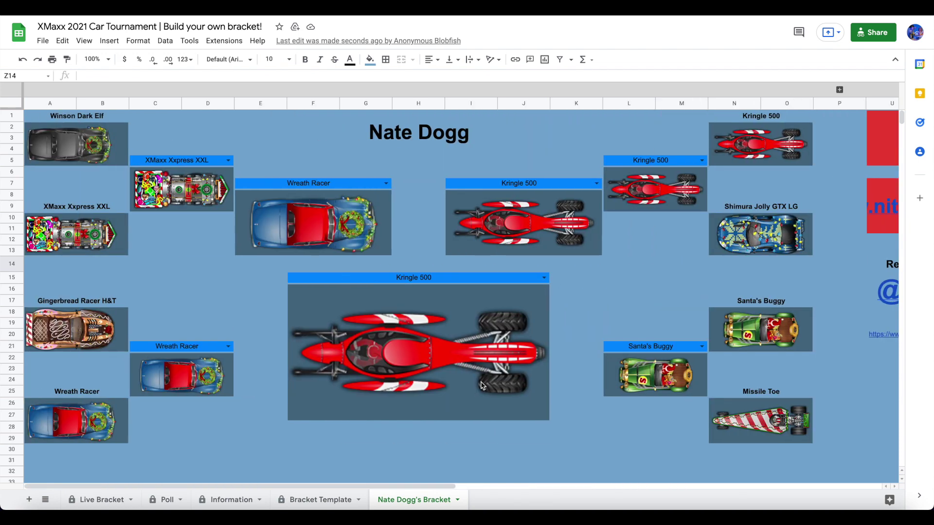
{"action": "left_click", "coordinate": [327, 500]}
Dismiss the Bracket Template sheet options, then show the Information sheet's Steps 3–5 and sample tweet
{"action": "left_click", "coordinate": [358, 499]}
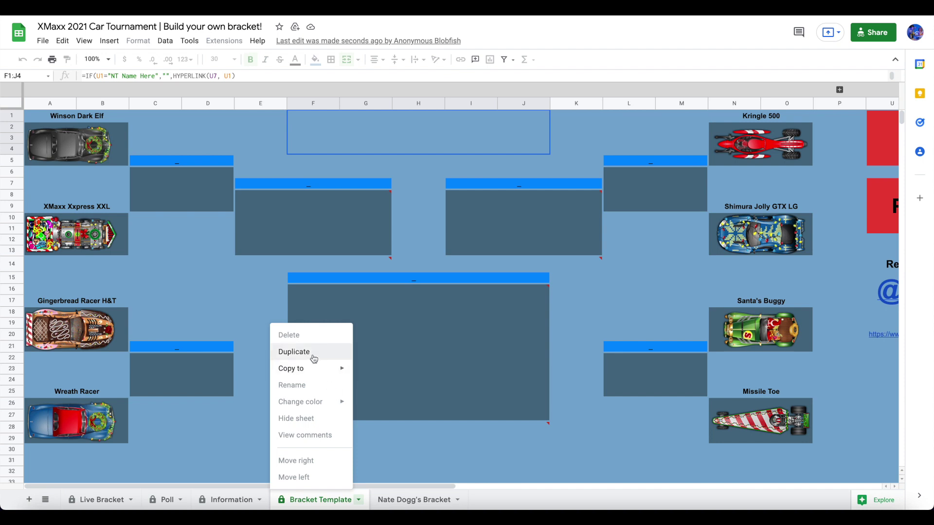
{"action": "mouse_move", "coordinate": [299, 368]}
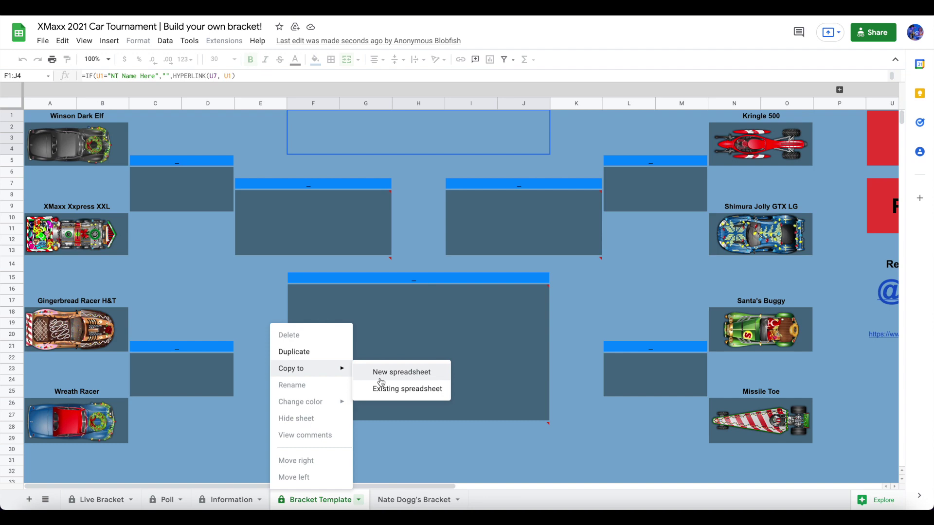
{"action": "left_click", "coordinate": [596, 301]}
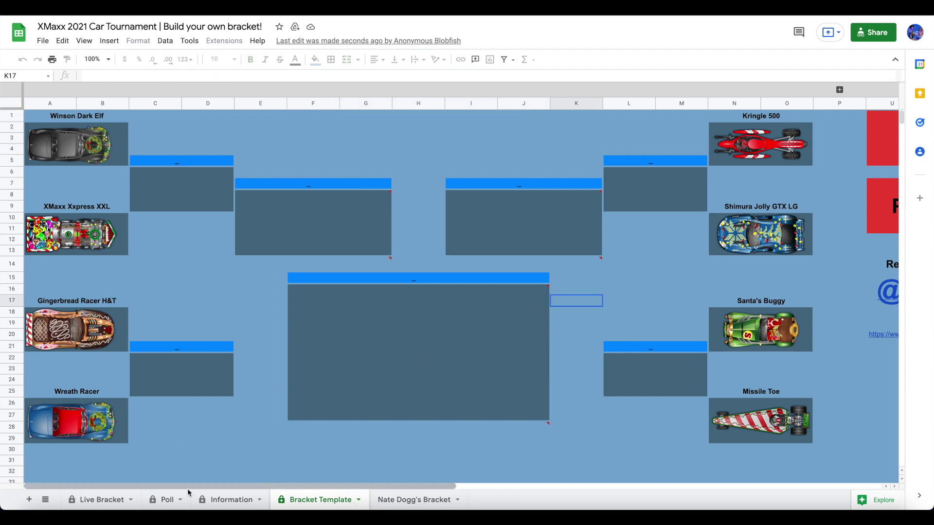
{"action": "left_click", "coordinate": [229, 499]}
{"action": "scroll", "coordinate": [431, 264], "scroll_direction": "right", "scroll_amount": 10}
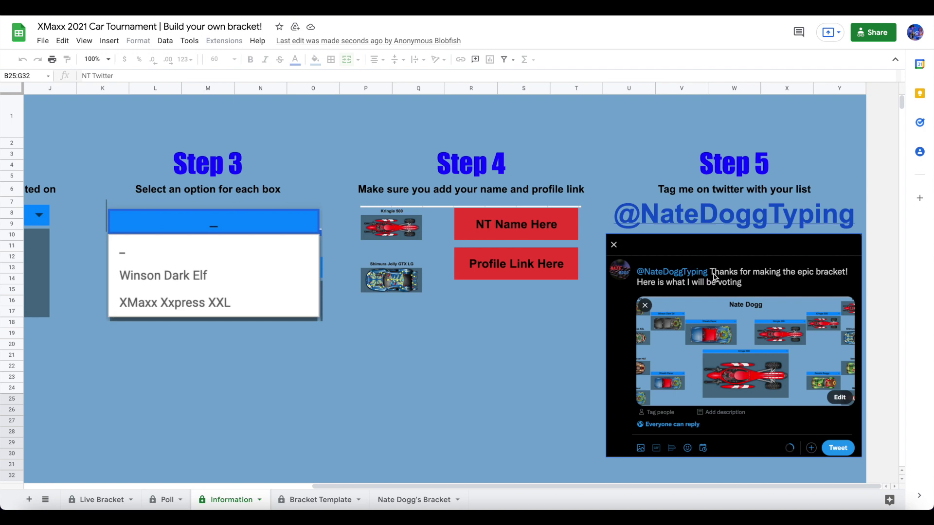
Scroll the Information sheet back to Steps 1–3 and the NT Twitter link
{"action": "scroll", "coordinate": [714, 277], "scroll_direction": "left", "scroll_amount": 10}
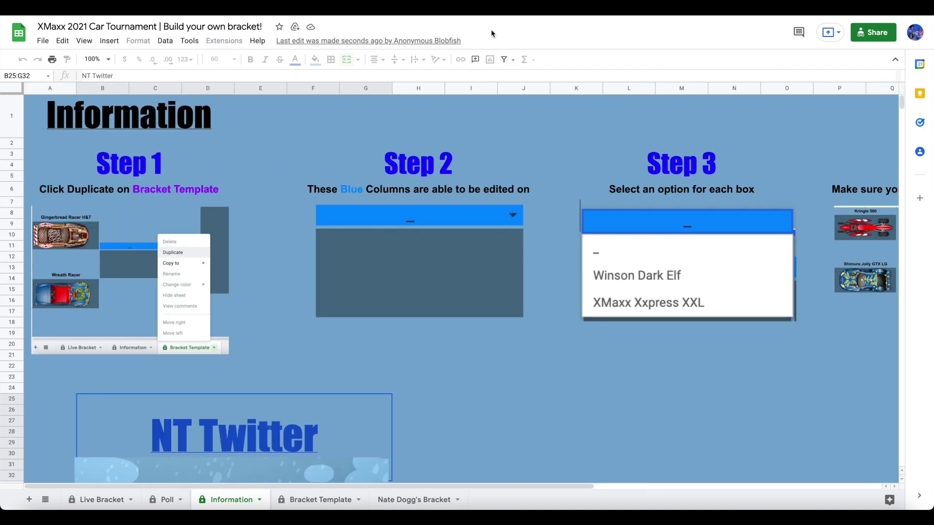